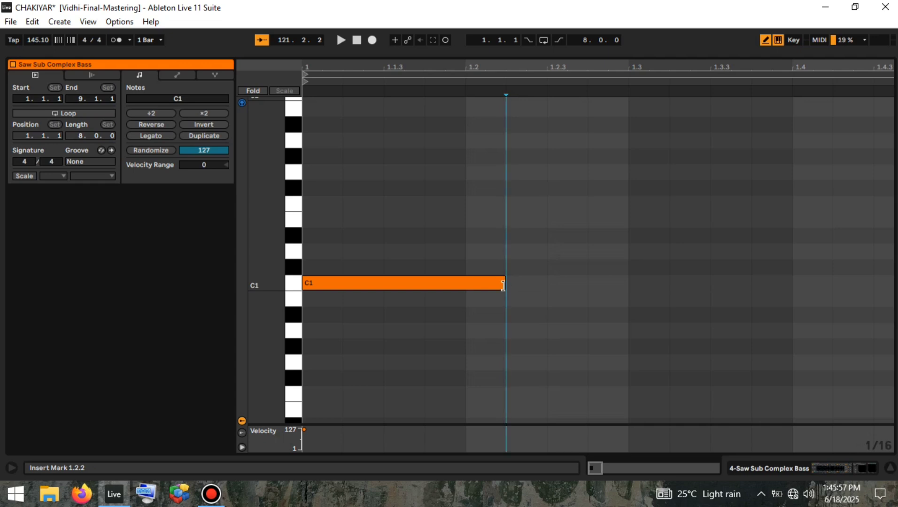
- Extend the first C1 note to 1.2.3 and add sixteenth-length C1 notes at 1.2.3, 1.3 and 1.3.3
left_click_drag(503, 286, 547, 283)
left_click(568, 283)
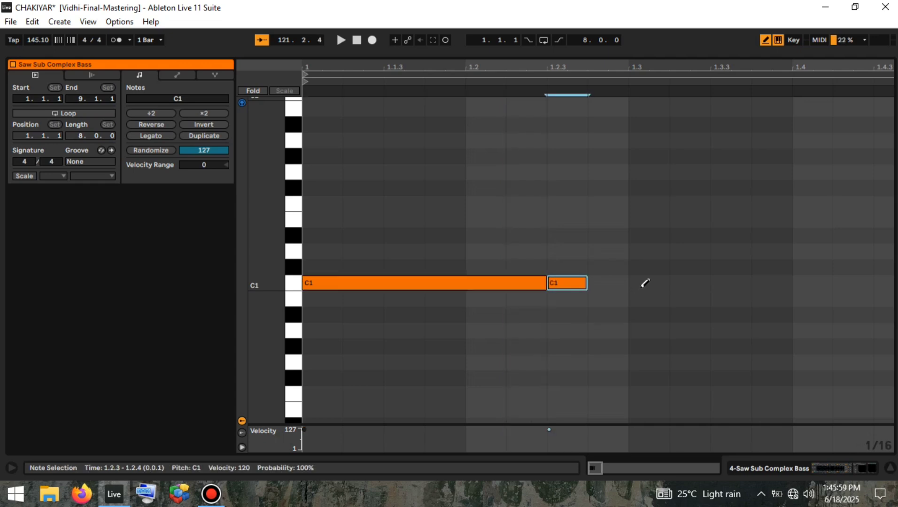
left_click(640, 282)
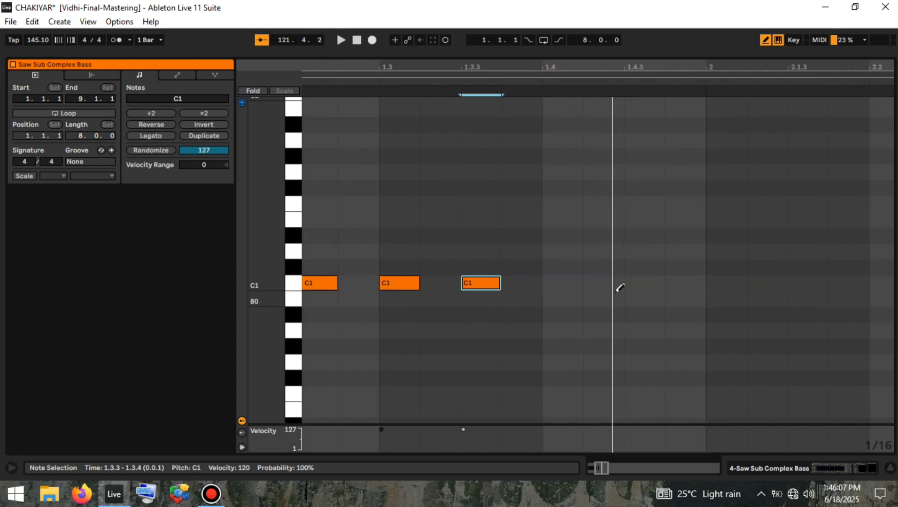
- Draw a C1 note at 1.4 and lengthen it to end at 2.1.3
left_click(564, 282)
left_click_drag(581, 284, 736, 280)
left_click(738, 280)
left_click(737, 281)
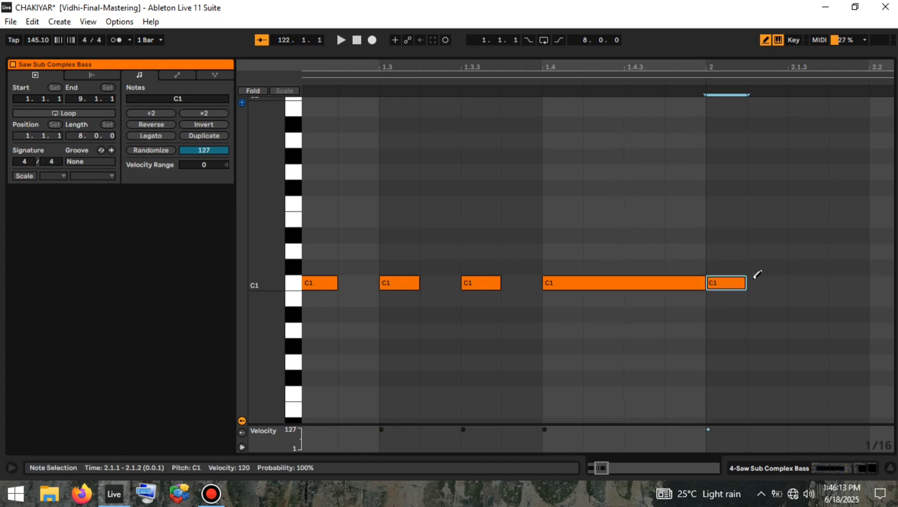
left_click(751, 281)
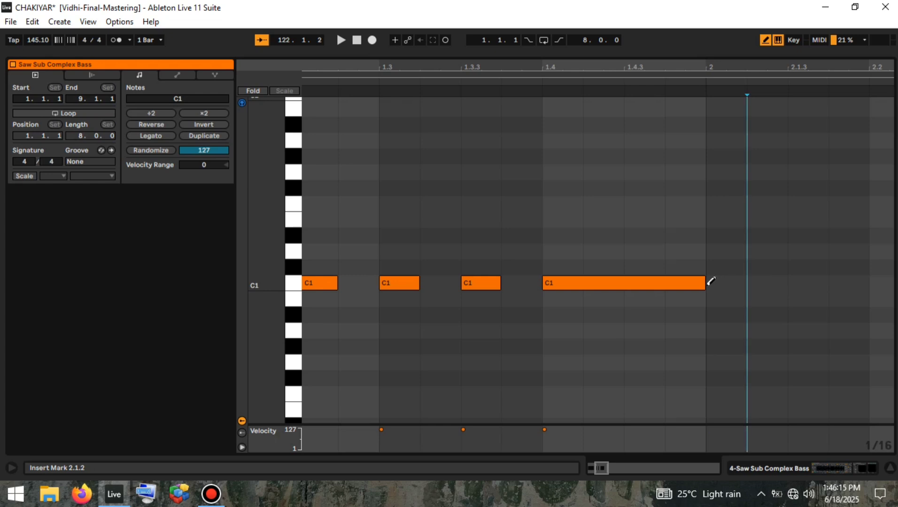
left_click_drag(704, 283, 782, 278)
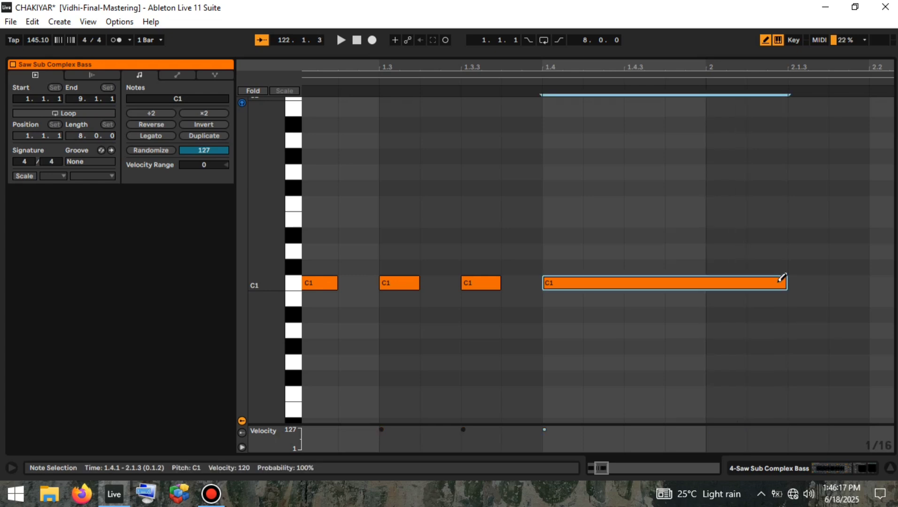
- Add sixteenth-length C1 notes at 2.1.3, 2.2 and 2.2.3, plus a C#1 note from 2.3 to the start of bar 3
left_click(807, 281)
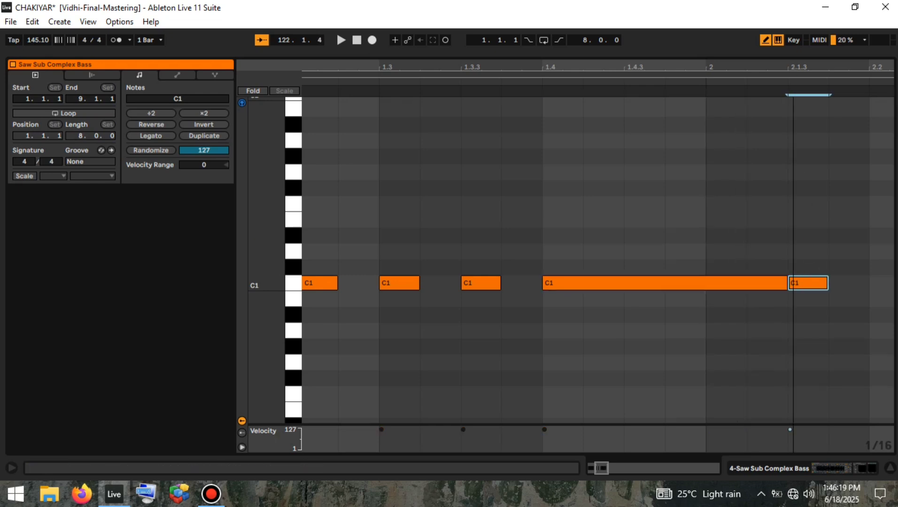
scroll(687, 289, "right", 5)
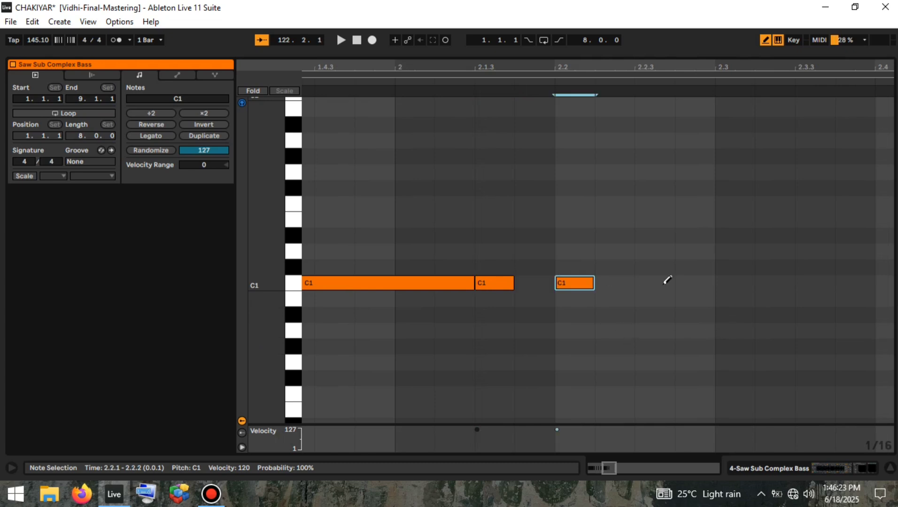
left_click(728, 263)
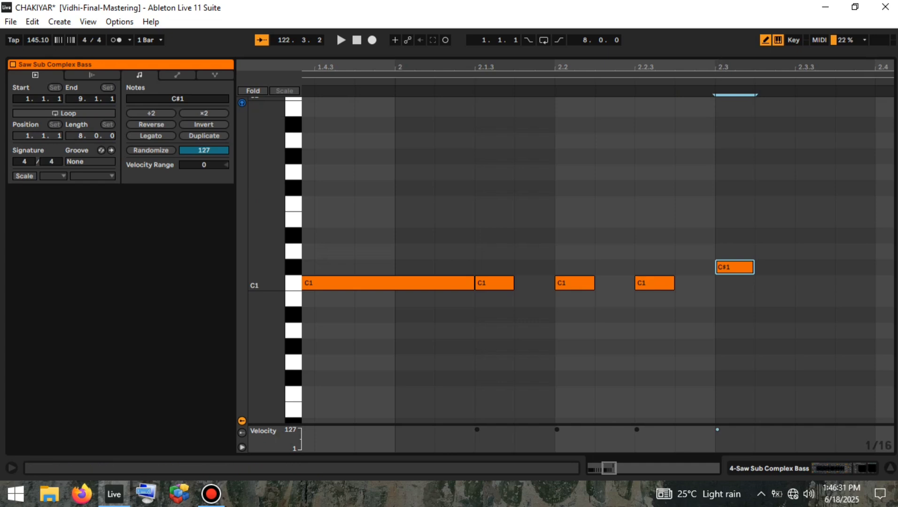
left_click_drag(723, 66, 553, 19)
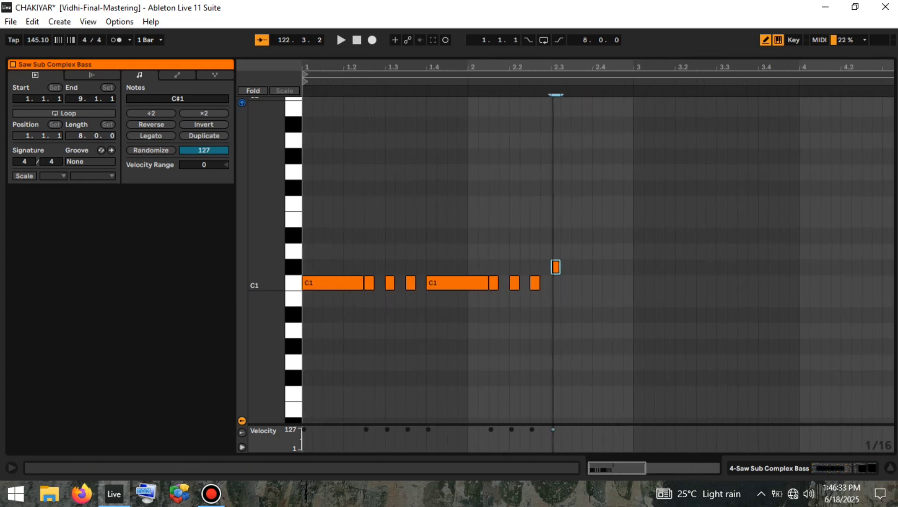
left_click_drag(558, 264, 628, 264)
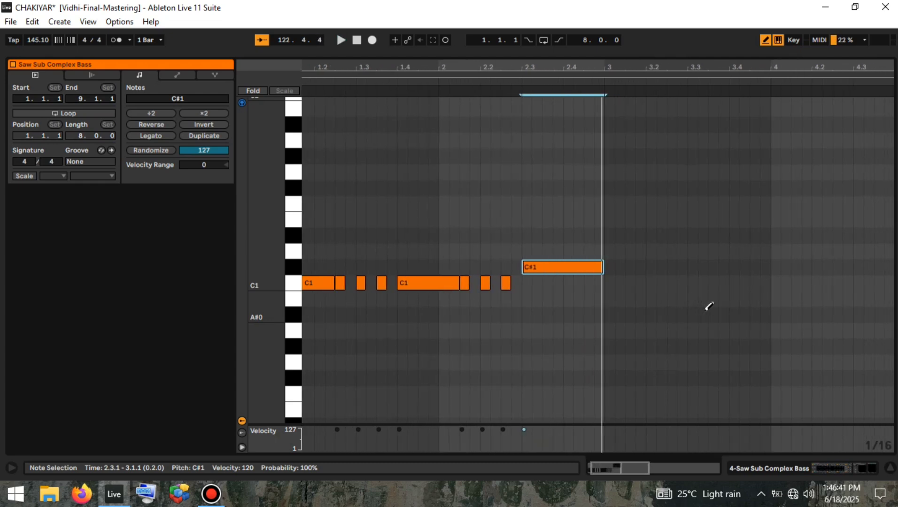
- Duplicate the entire two-bar bass pattern three times to fill the eight-bar clip
key("ctrl+a")
key("ctrl+d")
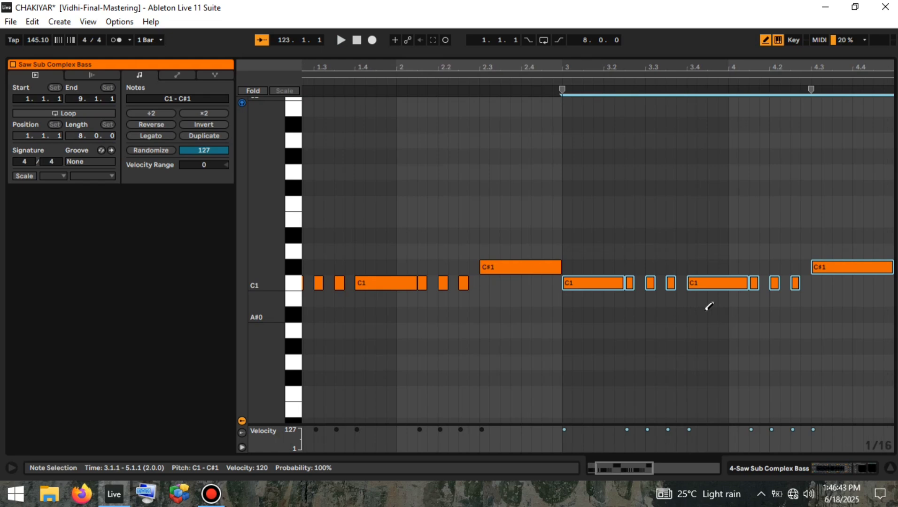
key("ctrl+d")
key("ctrl+d")
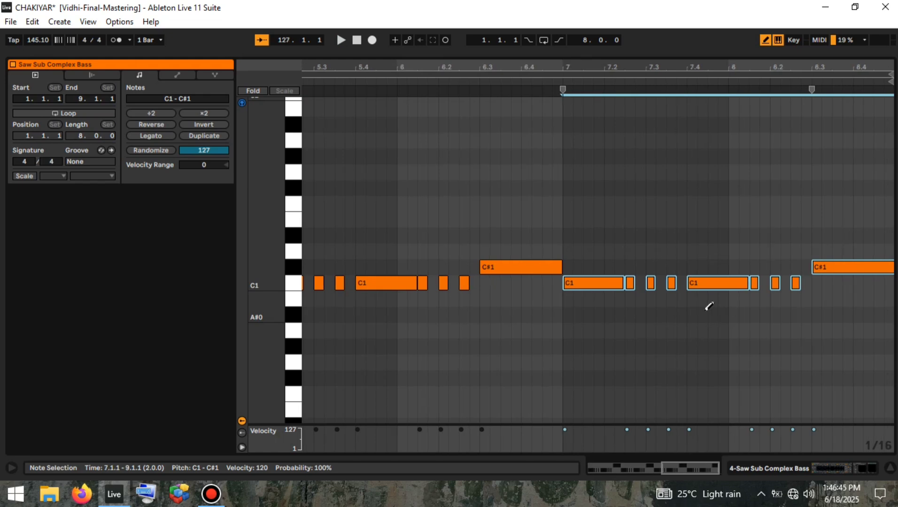
- Play back the bass clip with all eight bars in view and leave draw mode
key("space")
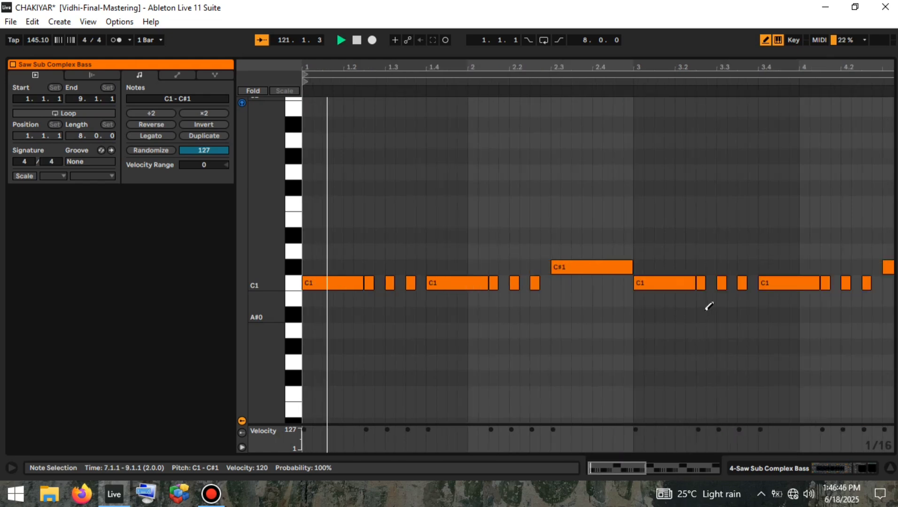
double_click(530, 67)
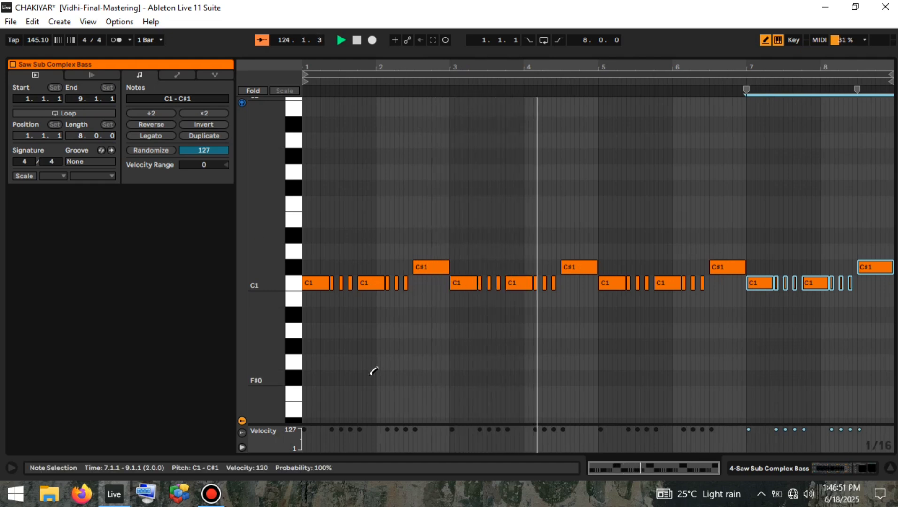
key("b")
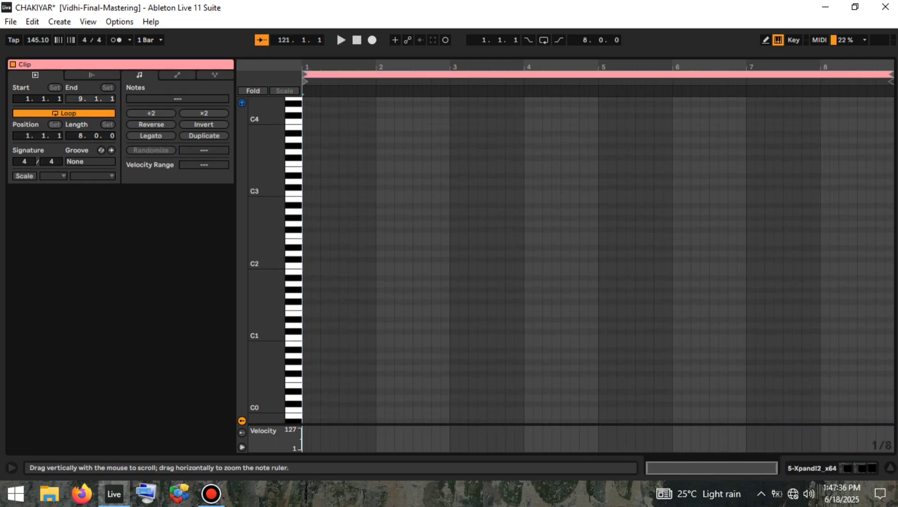
- In the empty 5-Xpand!2 clip, draw eighth-length C2 notes at 1.1, 1.4 and 2.3, and a C#2 note at 2.4
left_click_drag(266, 263, 287, 272)
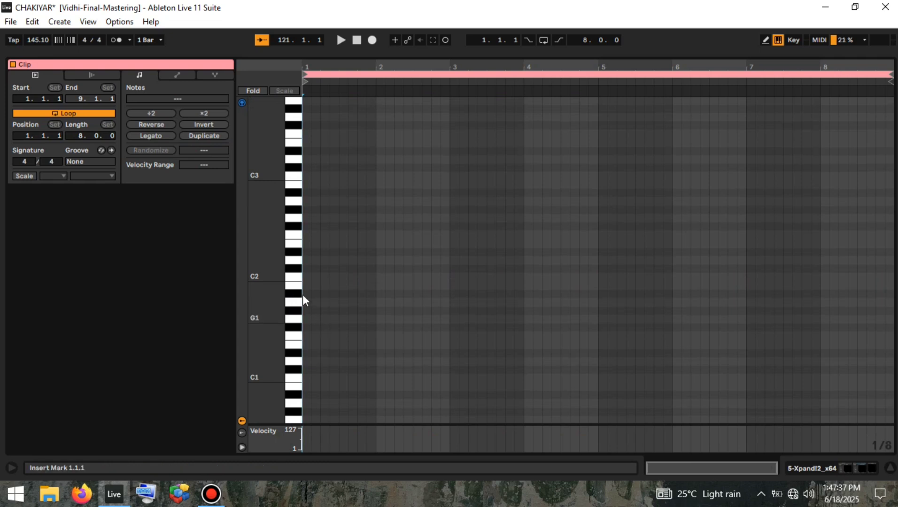
key("b")
left_click(307, 277)
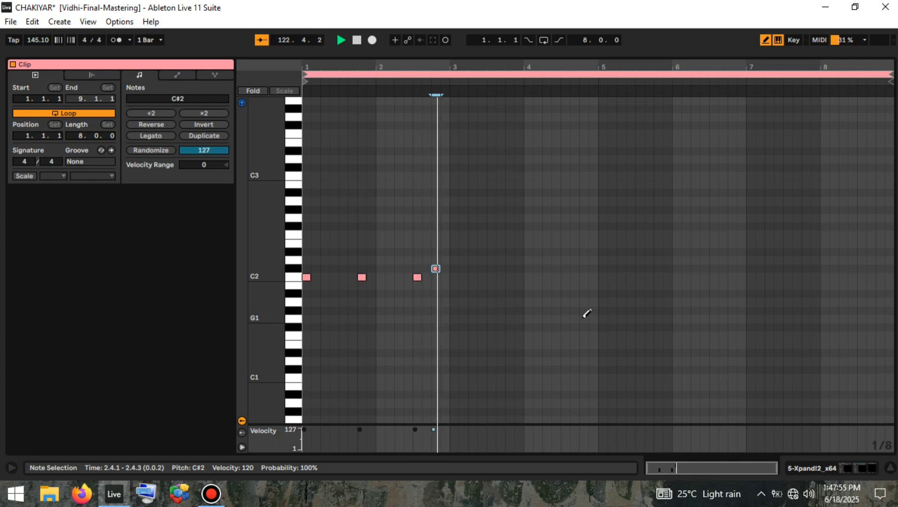
- Duplicate the four-note C2–C#2 pattern across the eight-bar clip, with the first copy starting at bar 3, and play it back
key("space")
key("ctrl+a")
key("ctrl+d")
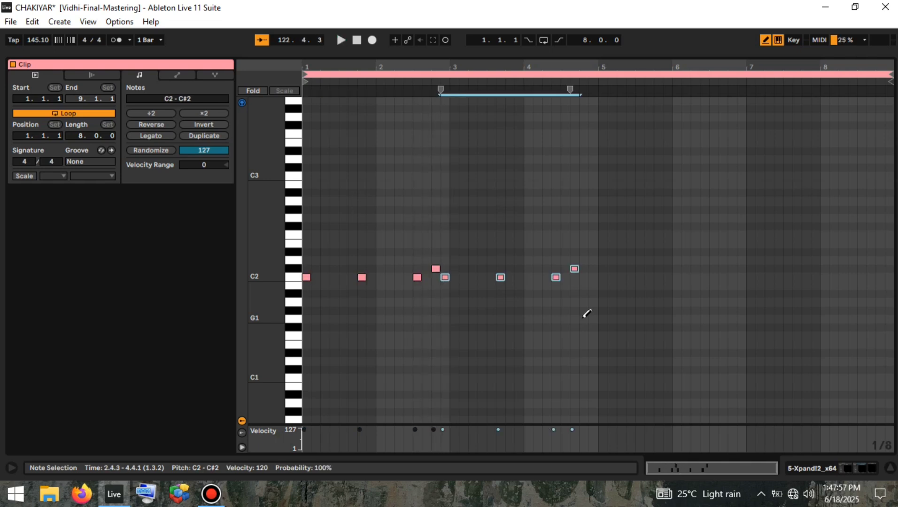
key("ctrl+d")
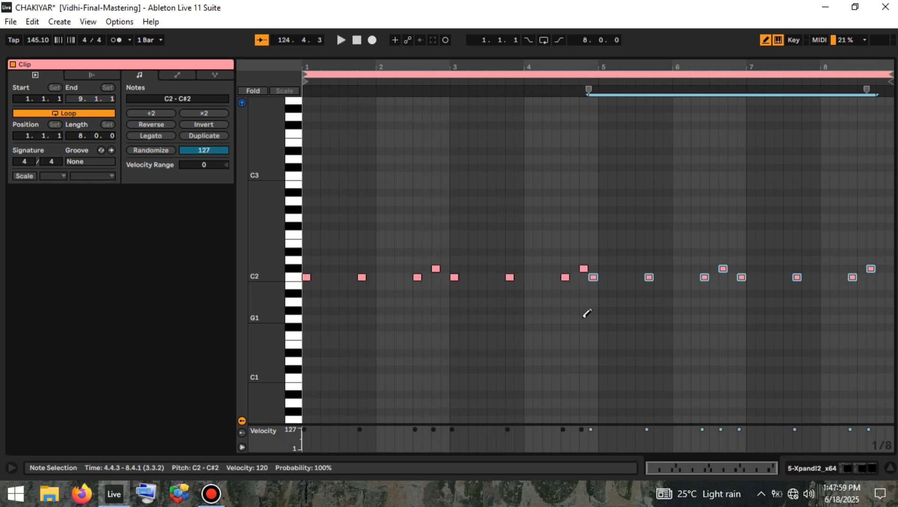
key("space")
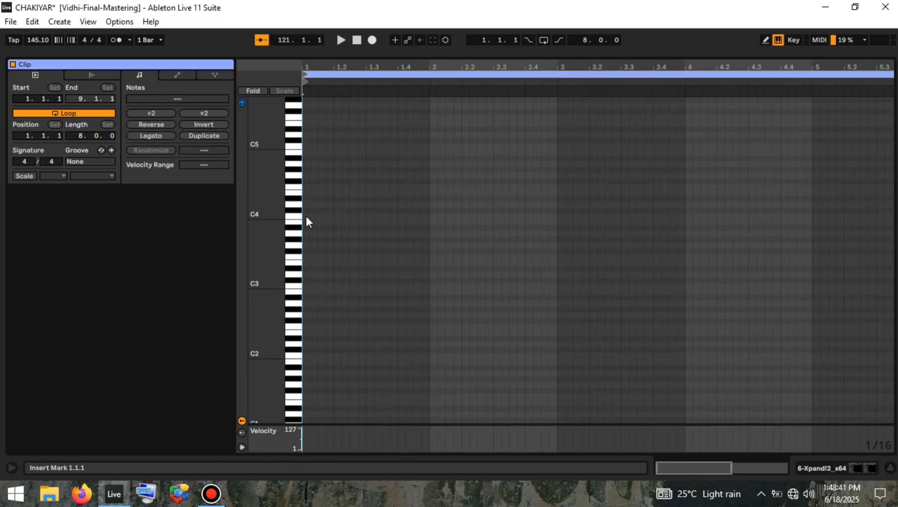
- In the empty 6-Xpand!2 clip, draw sixteenth-length notes C4 at 1.1 and F4 at 1.4, auditioning them
left_click(305, 215)
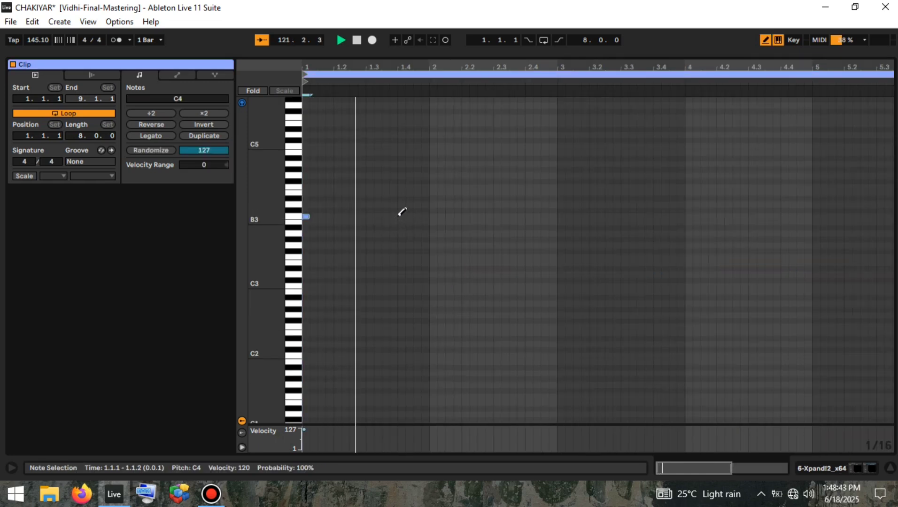
left_click(401, 182)
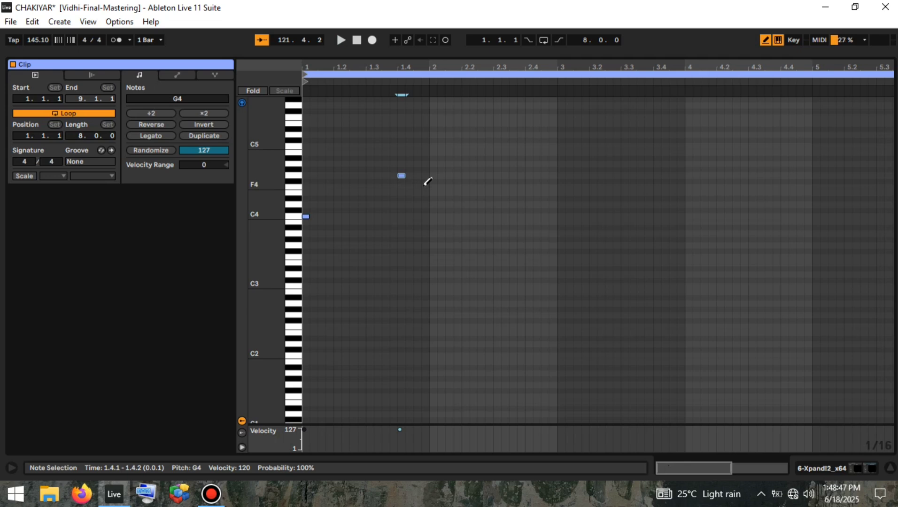
key("space")
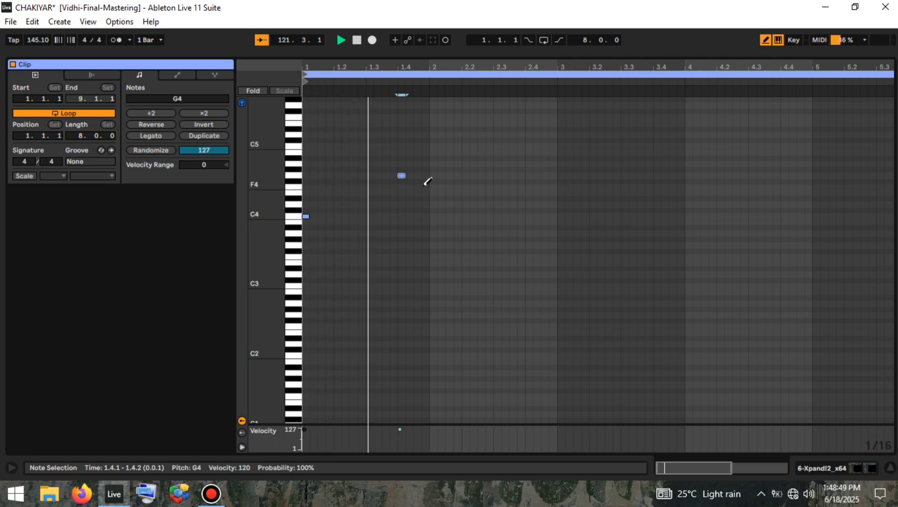
key("space")
key("Up")
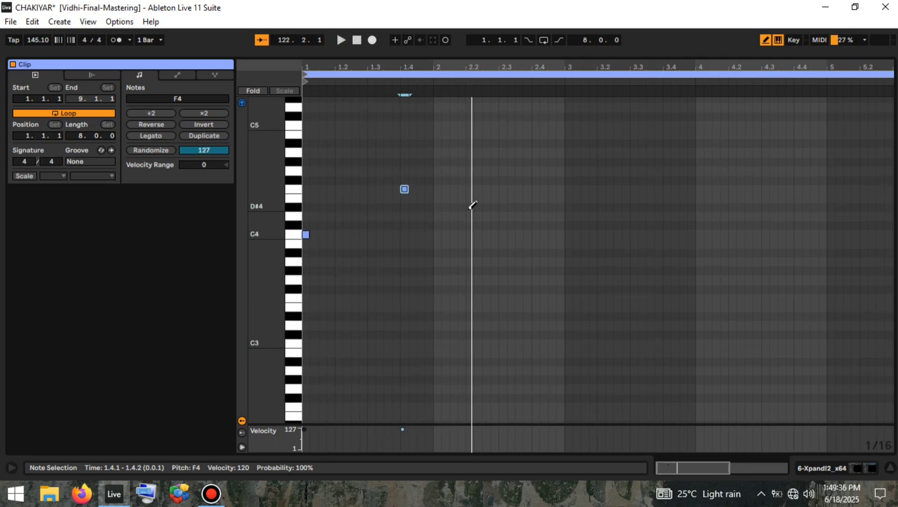
- Add sixteenth-length notes D#4 at 2.3 and C#4 at 2.4, and audition the phrase
left_click(469, 207)
key("space")
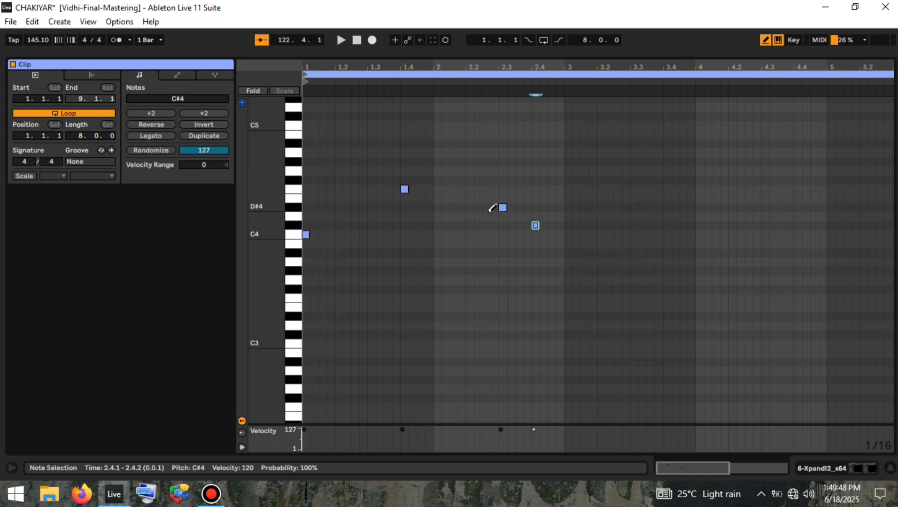
key("space")
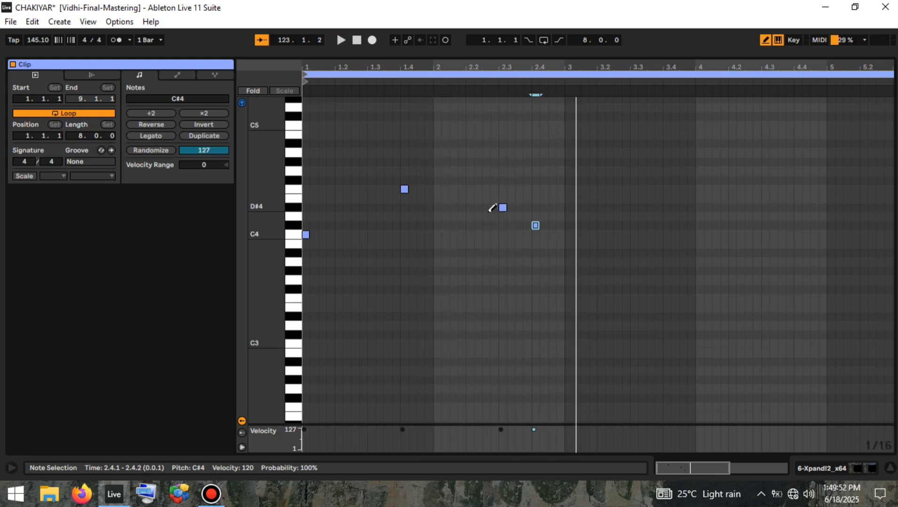
key("space")
- Copy the four-note phrase to start at bar 3, and duplicate both phrases to start at bar 5
key("ctrl+v")
key("Right")
key("Right")
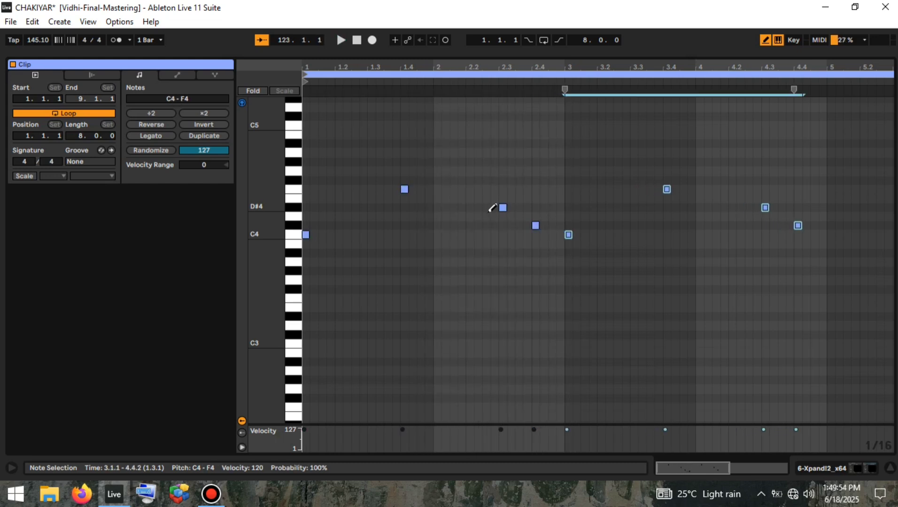
key("ctrl+a")
key("ctrl+d")
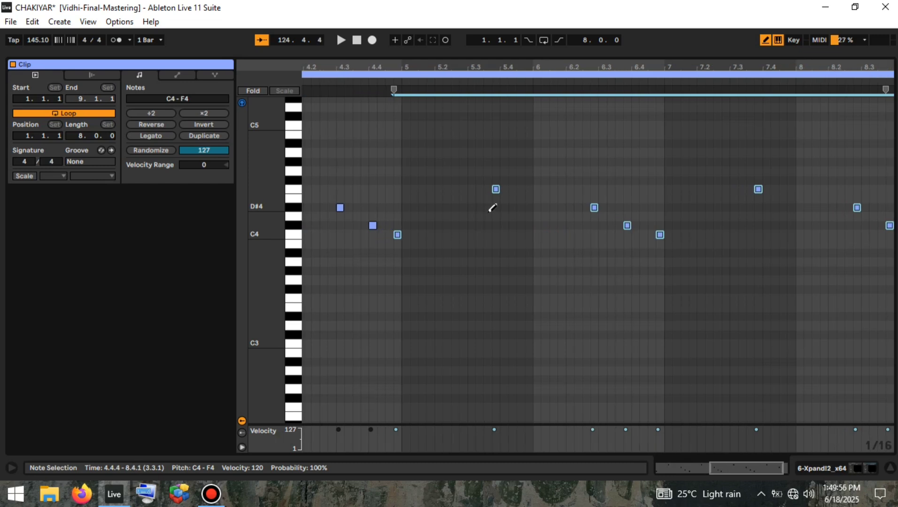
- Play back the full eight-bar melody clip with draw mode off and the notes deselected
key("space")
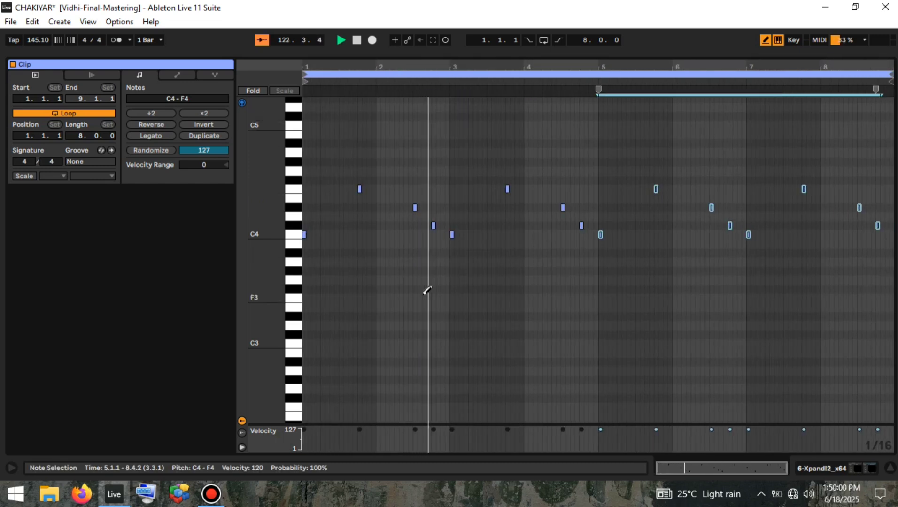
key("b")
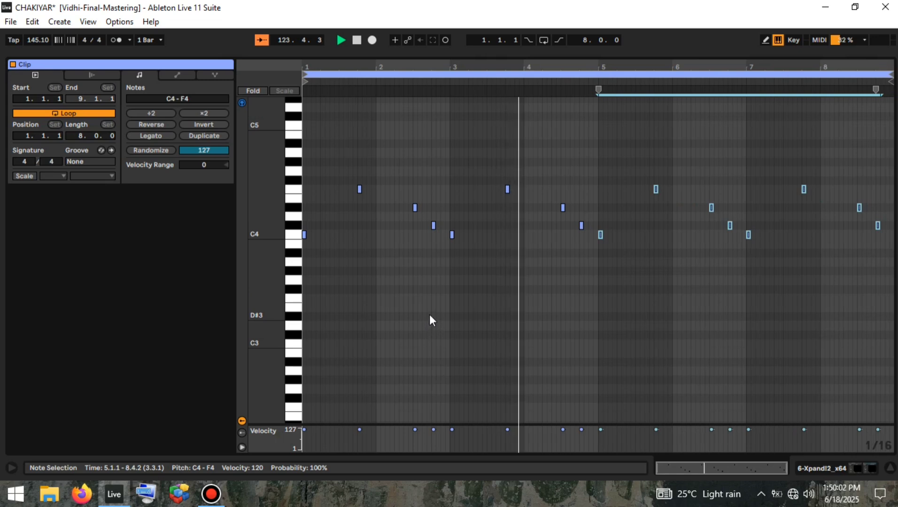
left_click(385, 290)
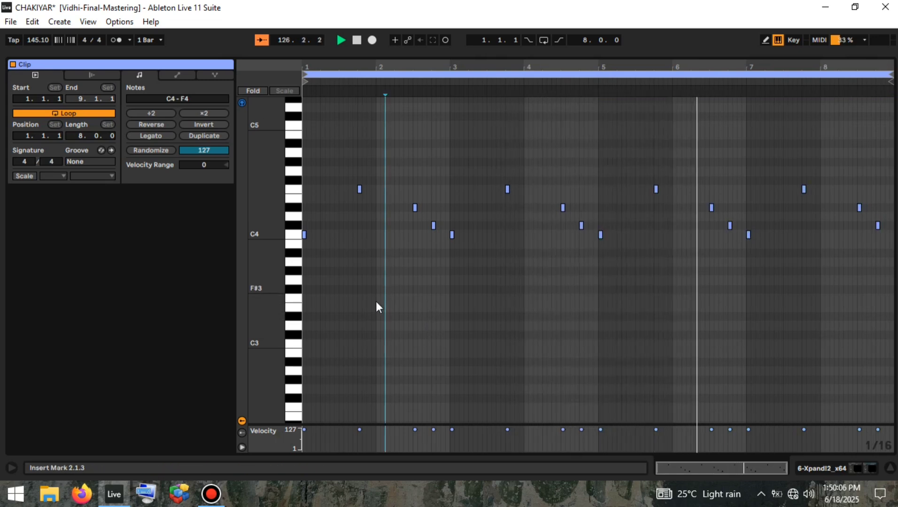
left_click(303, 327)
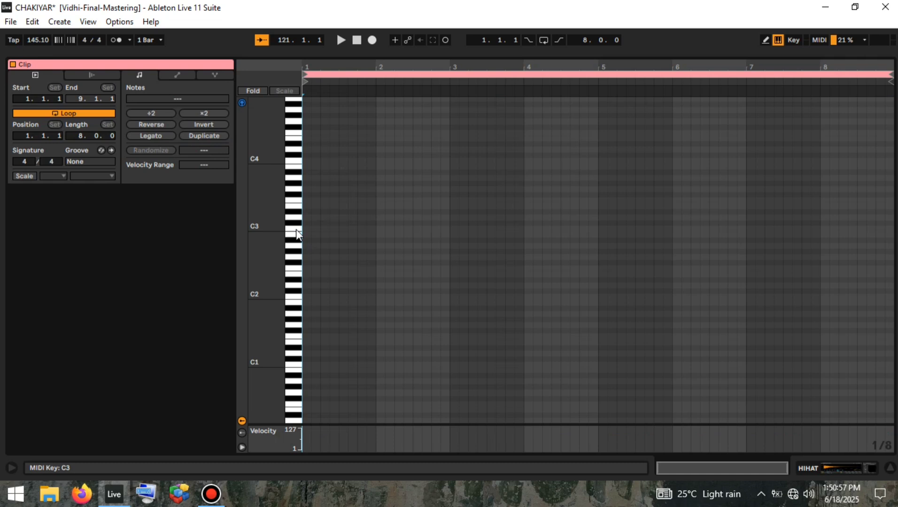
- Fill the empty HIHAT clip with continuous eighth-note C3 hits, drawing the first bar and duplicating it across all eight bars
key("b")
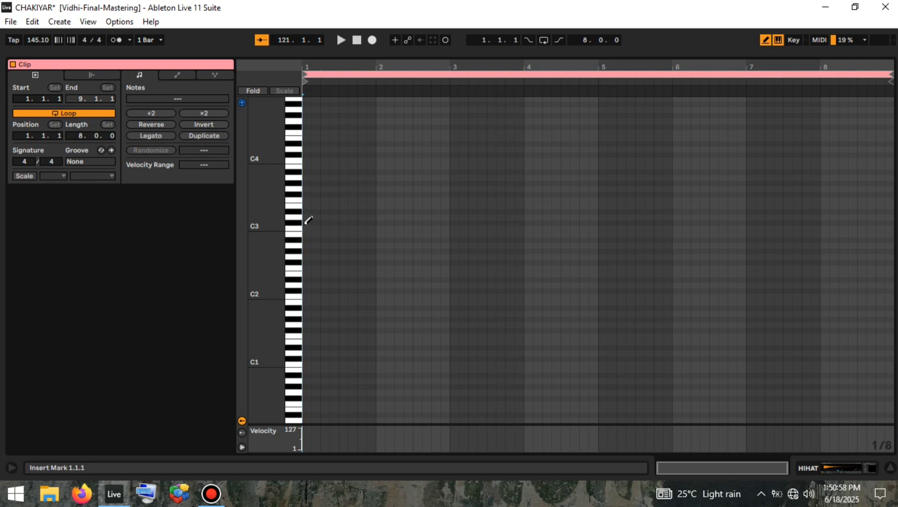
left_click(308, 228)
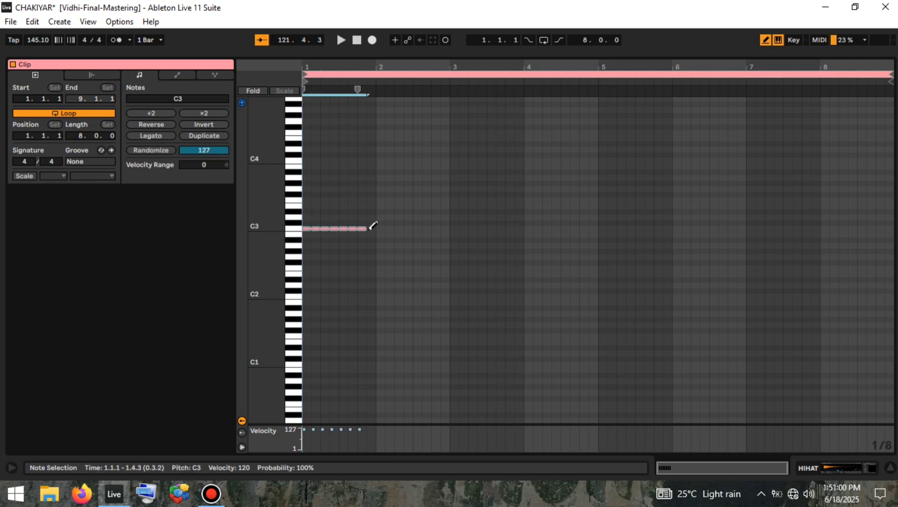
key("ctrl+d")
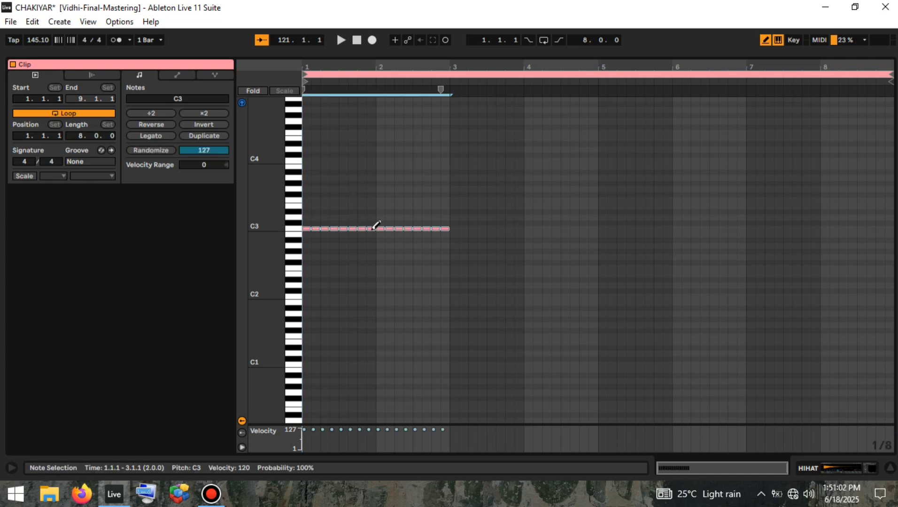
key("ctrl+d")
key("ctrl+a")
key("ctrl+d")
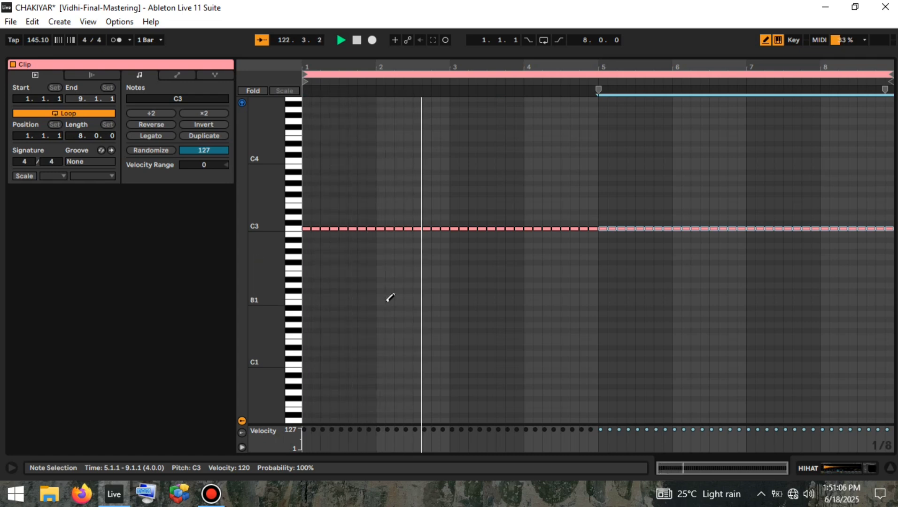
- Listen to the eight-bar hi-hat clip with draw mode off and the notes deselected, and stop playback
key("b")
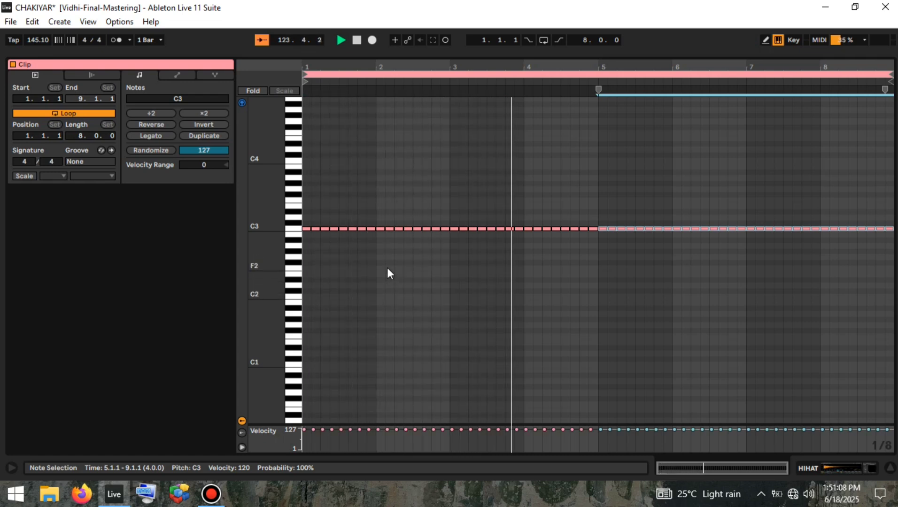
left_click(376, 291)
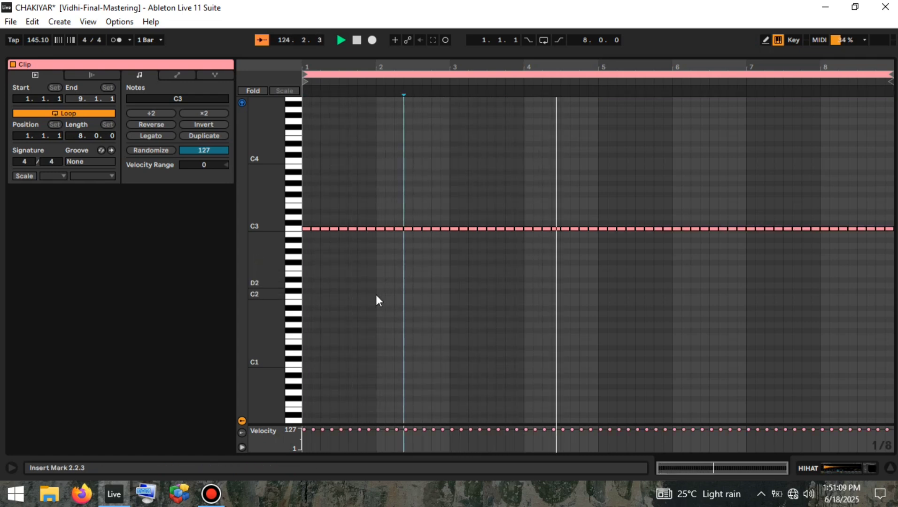
left_click(304, 314)
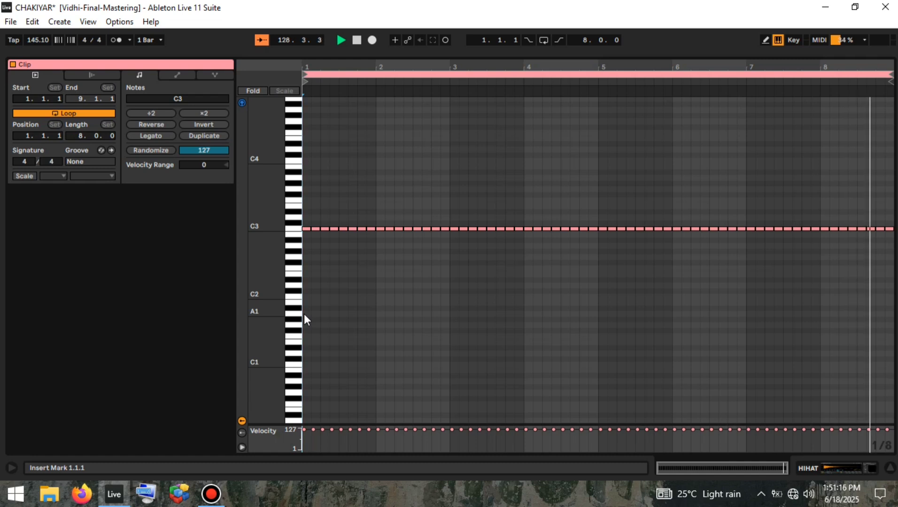
key("space")
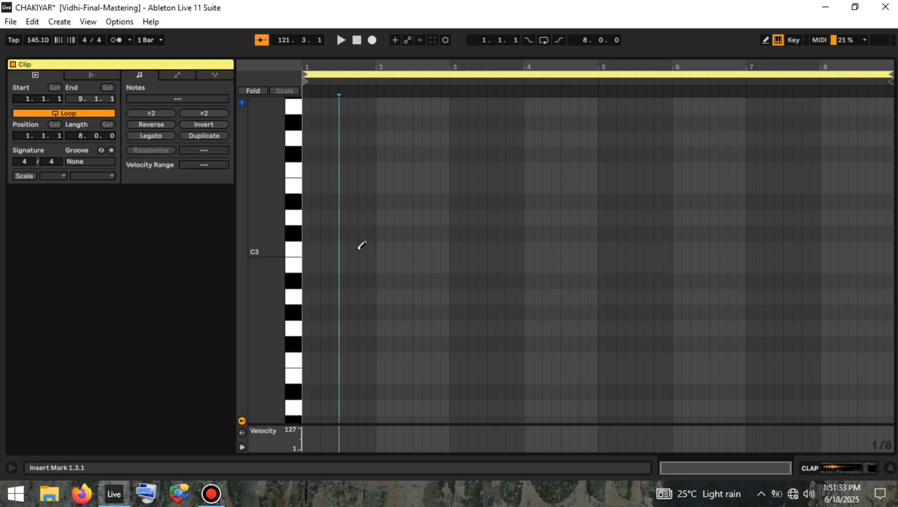
- In the empty CLAP clip, draw an eighth-length C3 note on beat 3 of all eight bars and audition it
left_click(344, 248)
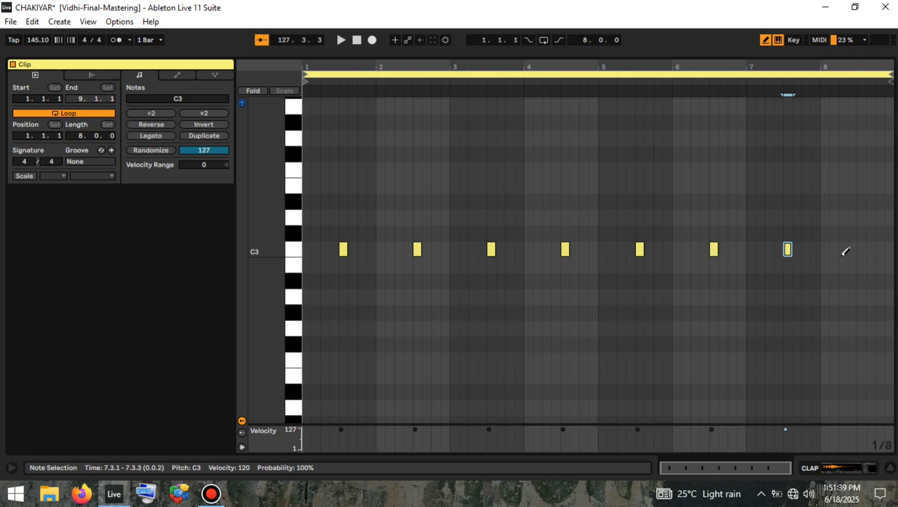
key("space")
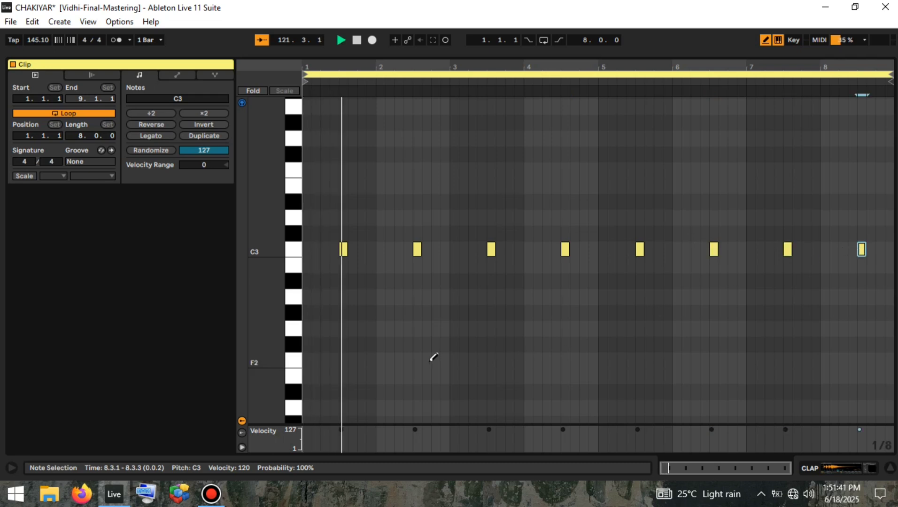
key("b")
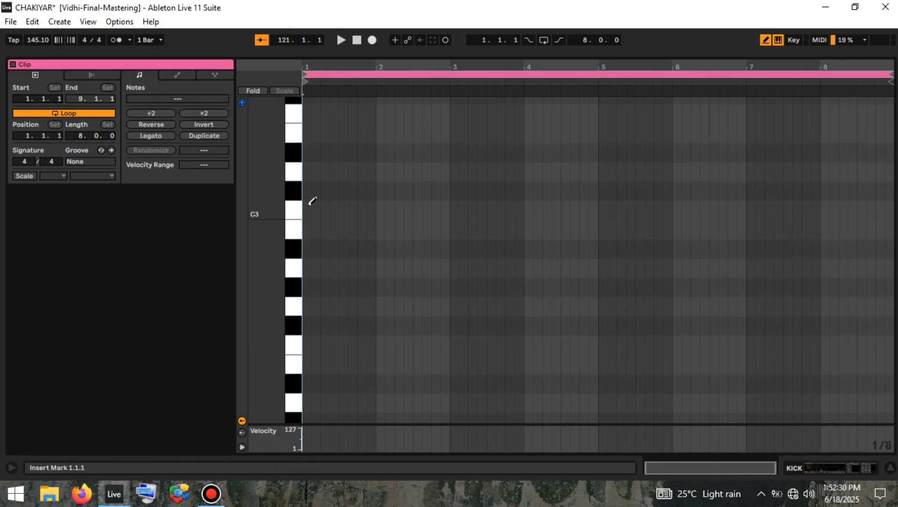
- In the KICK clip, draw eighth-length C3 hits at 1.1.1, 1.2.3, 1.4.1, 2.1.3, 2.2.1 and 2.3.3, auditioning the rhythm
left_click(309, 204)
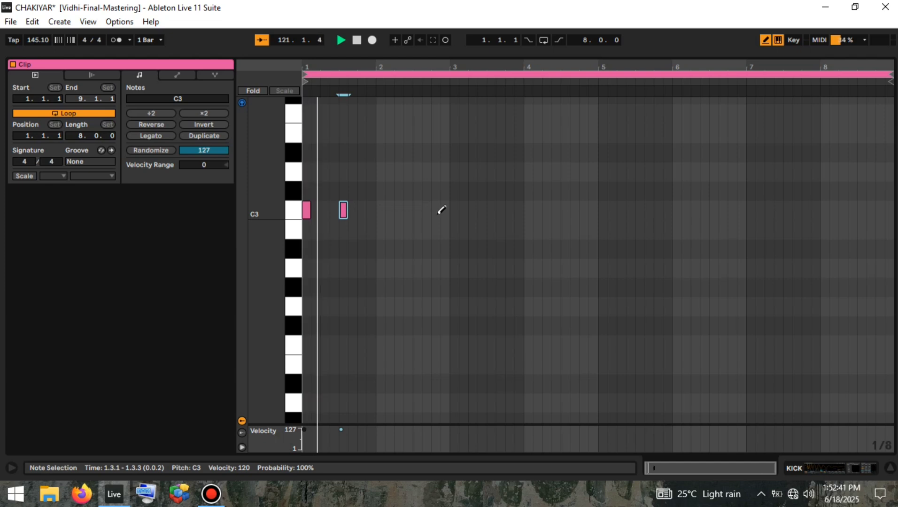
left_click(343, 207)
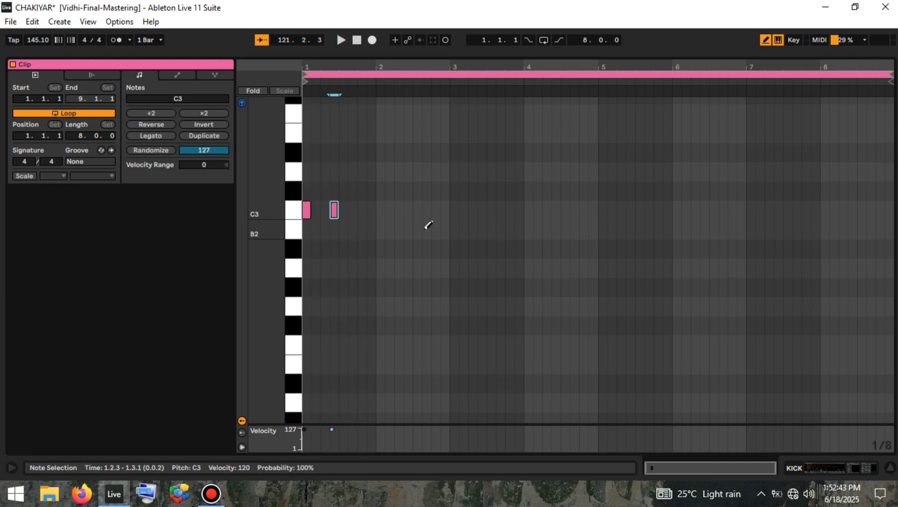
key("space")
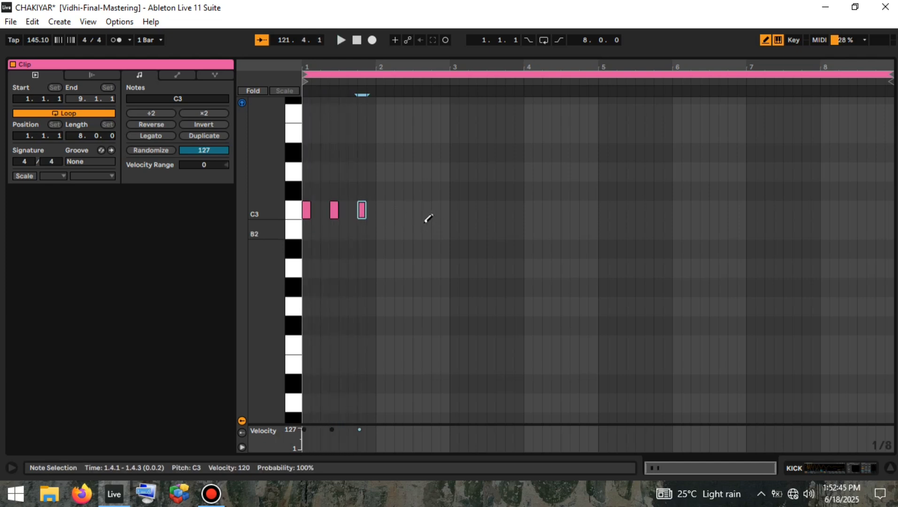
left_click(390, 210)
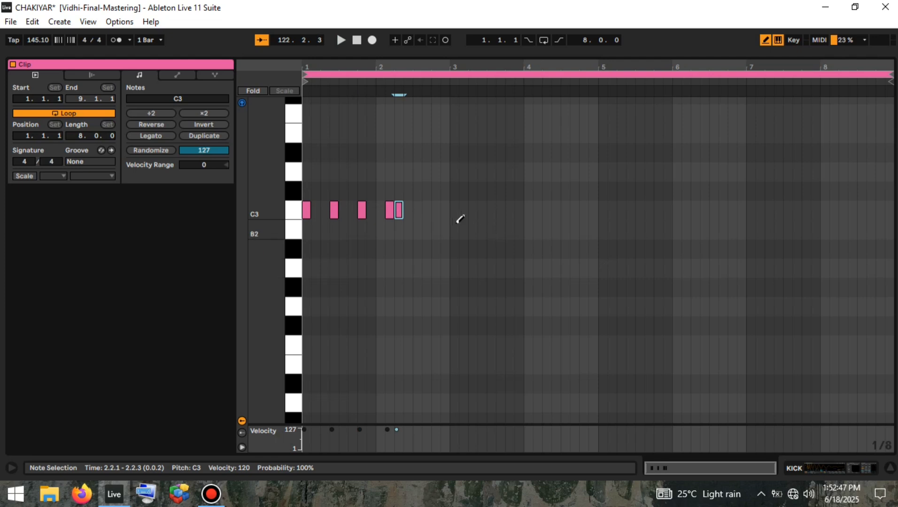
left_click(428, 210)
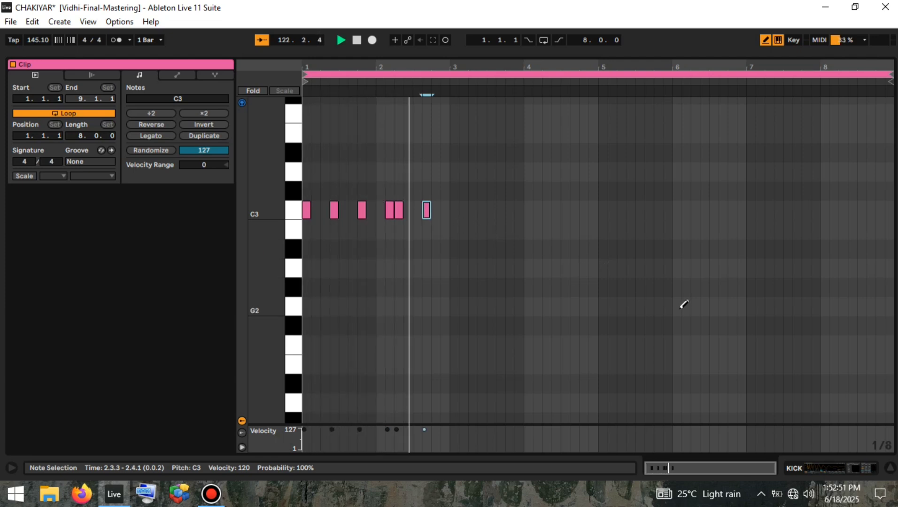
- Duplicate the two-bar kick phrase and shift the copy to start at bar 3
key("ctrl+a")
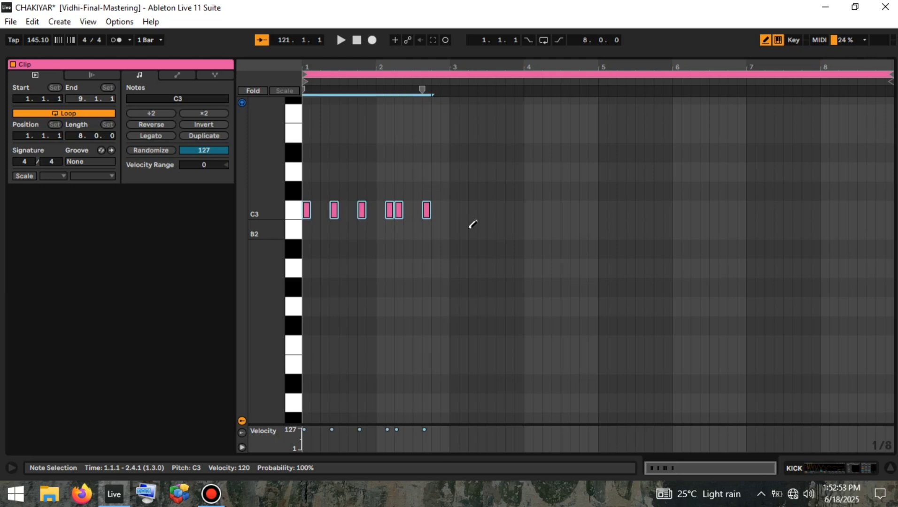
key("ctrl+d")
key("Right")
key("Right")
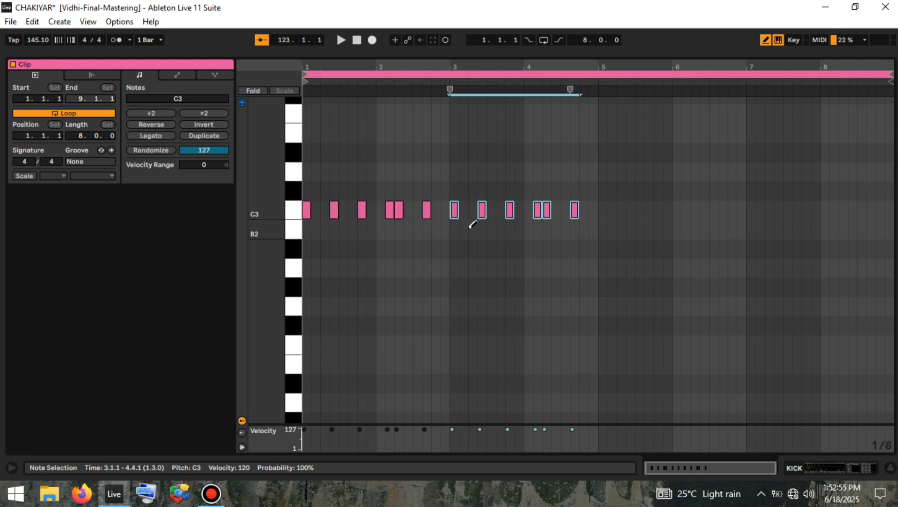
- Add a C3 kick at 4.4.3, duplicate the four bars to bar 5, and leave draw mode with the notes deselected
left_click(592, 210)
key("ctrl+a")
key("ctrl+d")
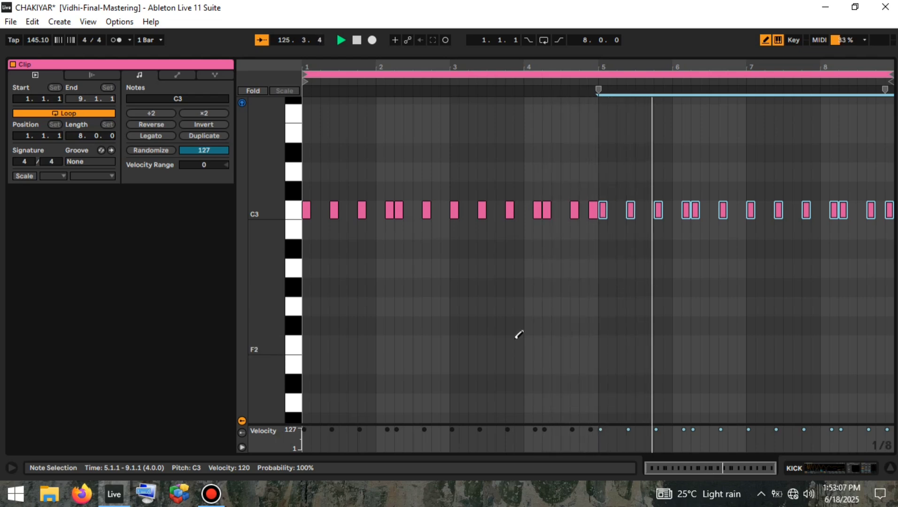
key("b")
left_click(304, 358)
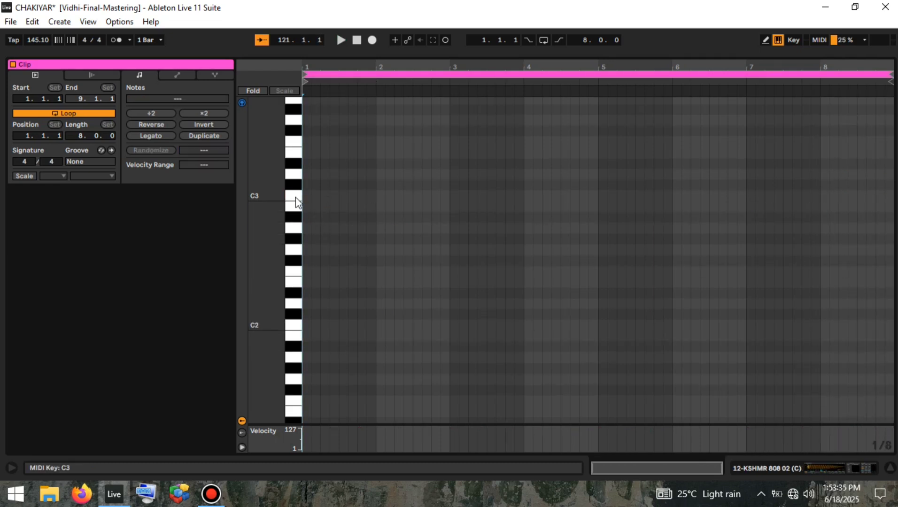
- In the KSHMR 808 02 clip, draw half notes C3 at 1.1, C3 at 1.4 and C#3 at 2.3, and duplicate the phrase across eight bars
key("b")
left_click(307, 195)
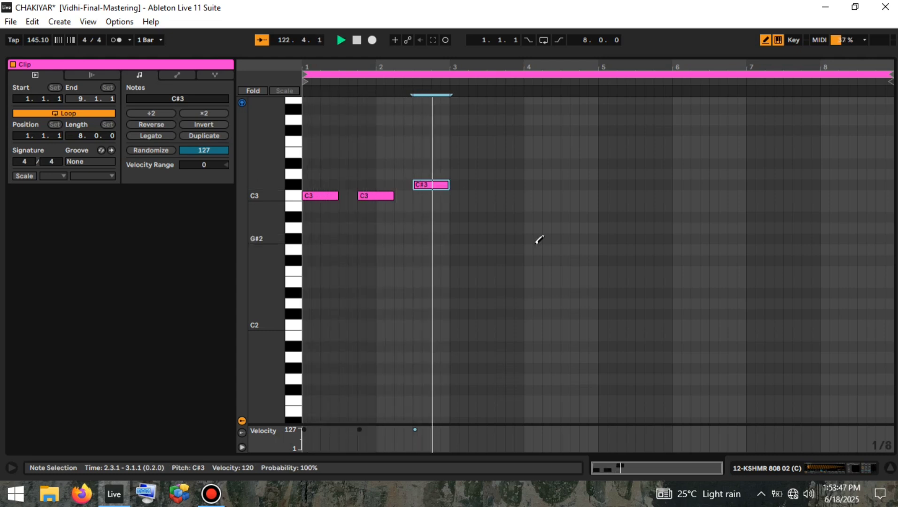
key("ctrl+a")
key("ctrl+d")
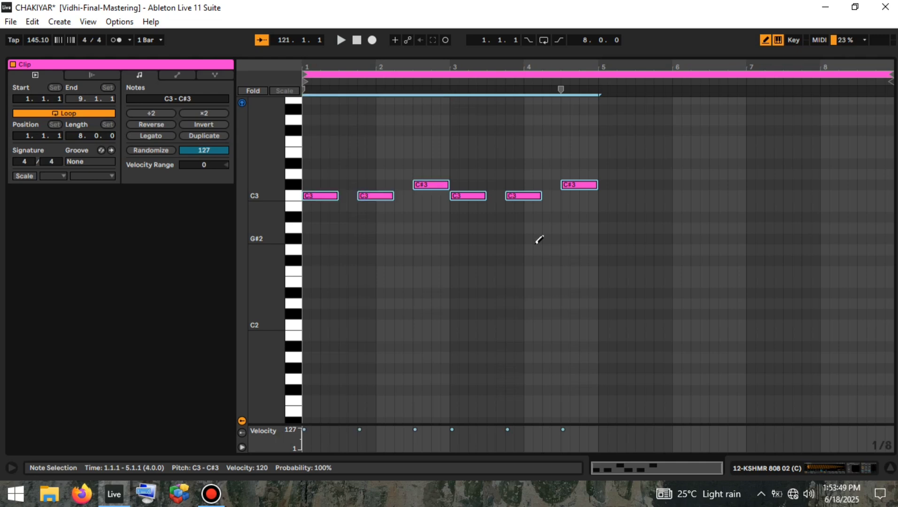
key("ctrl+d")
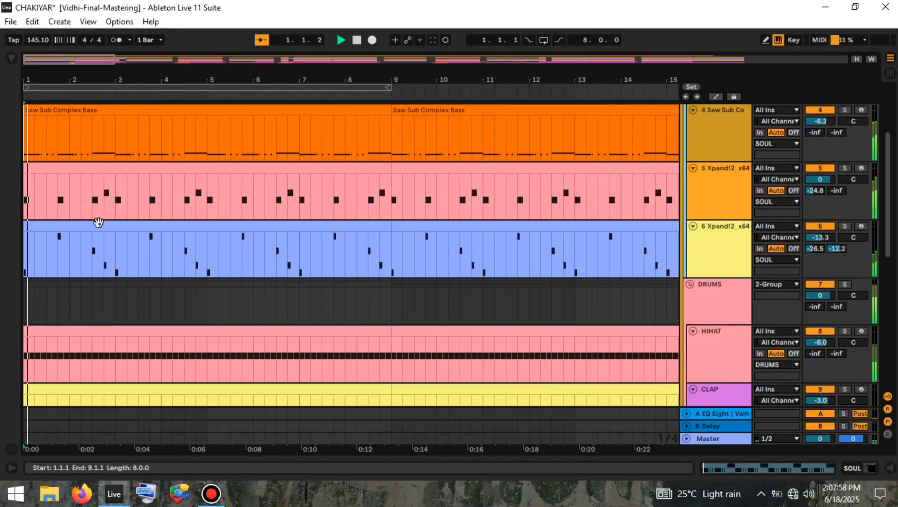
- Play the arrangement from bar 1 and examine the clip layout of the SOUL, DRUMS and 808s tracks through about bar 38
scroll(98, 223, "up", 2)
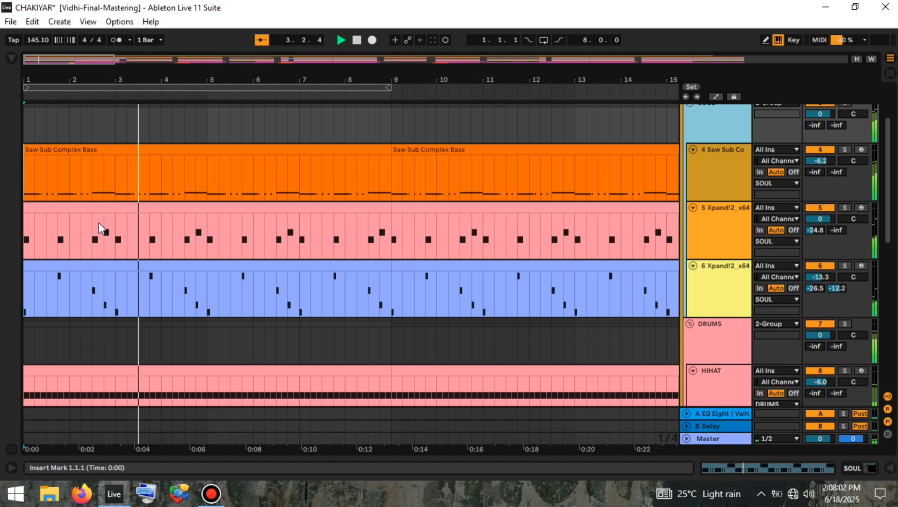
scroll(99, 223, "up", 1)
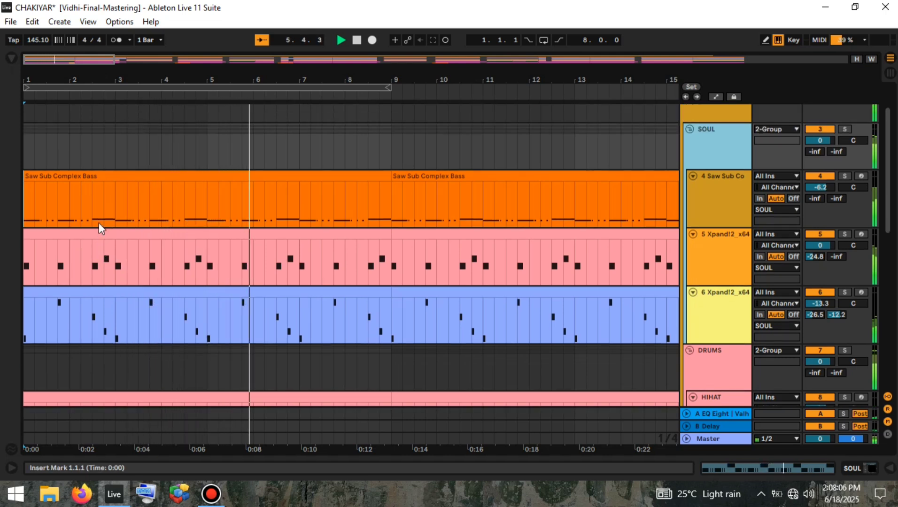
scroll(99, 223, "down", 1)
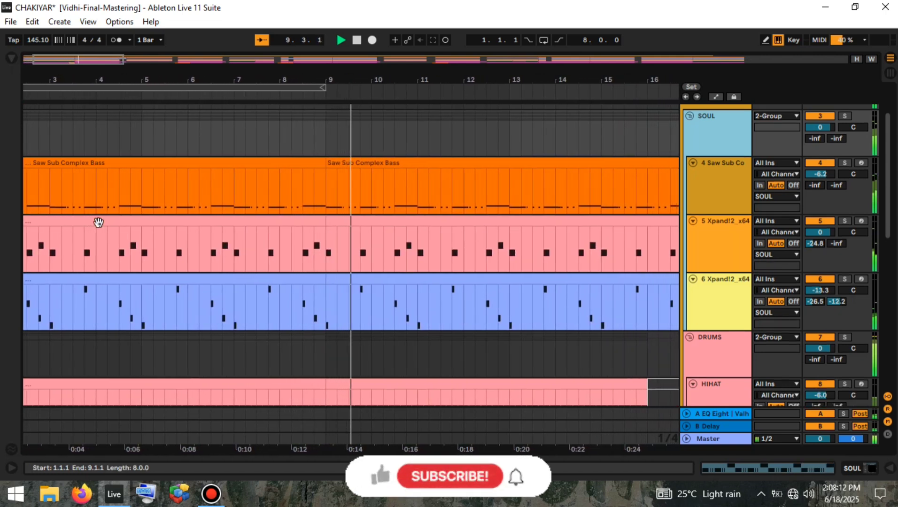
scroll(99, 223, "down", 1)
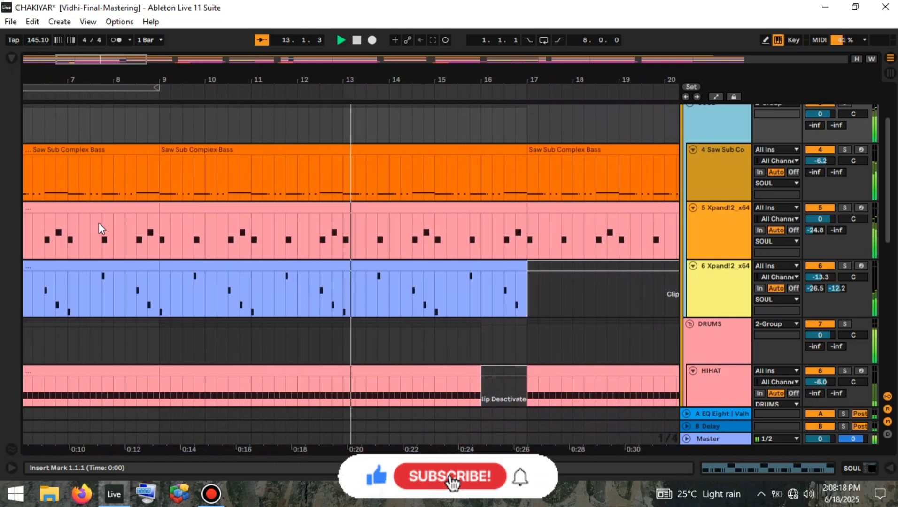
scroll(99, 223, "down", 2)
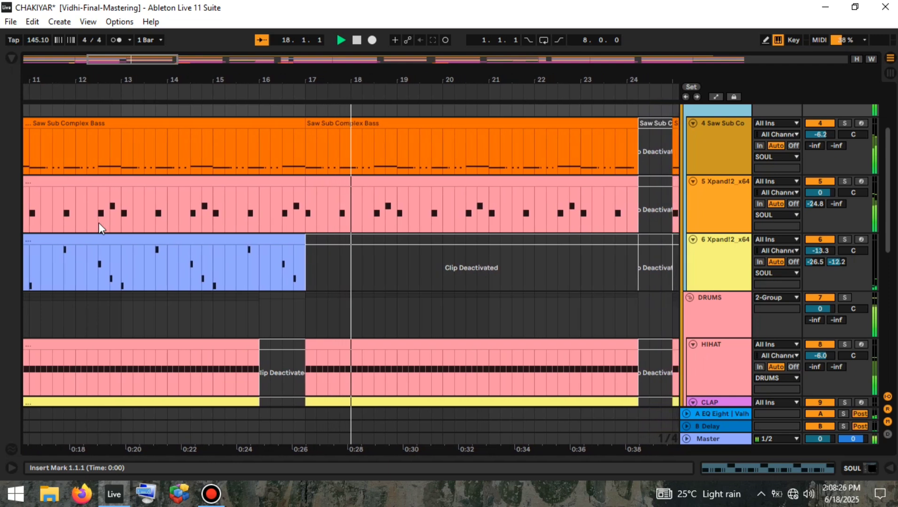
scroll(99, 223, "down", 1)
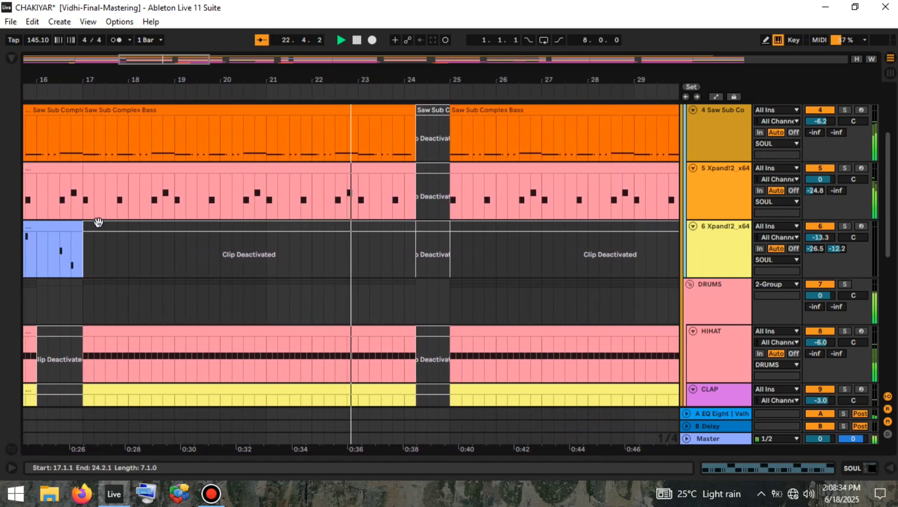
scroll(98, 222, "down", 10)
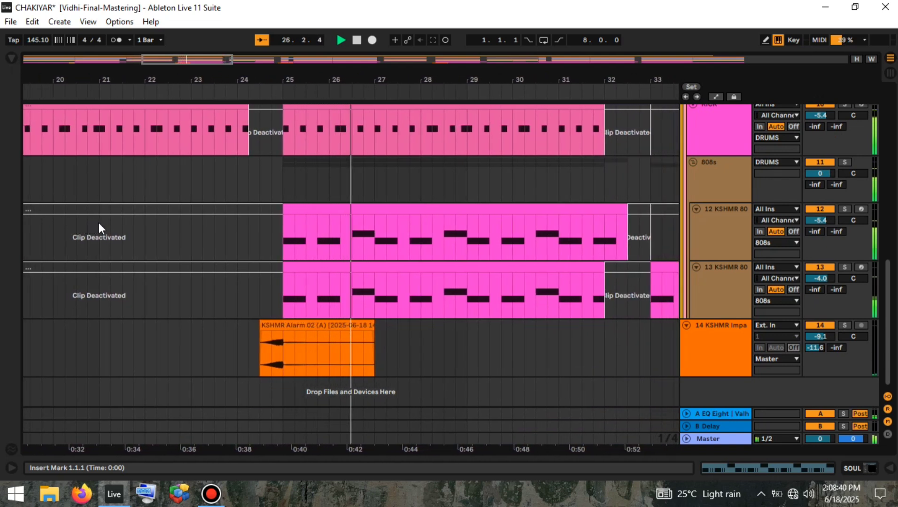
scroll(99, 223, "up", 3)
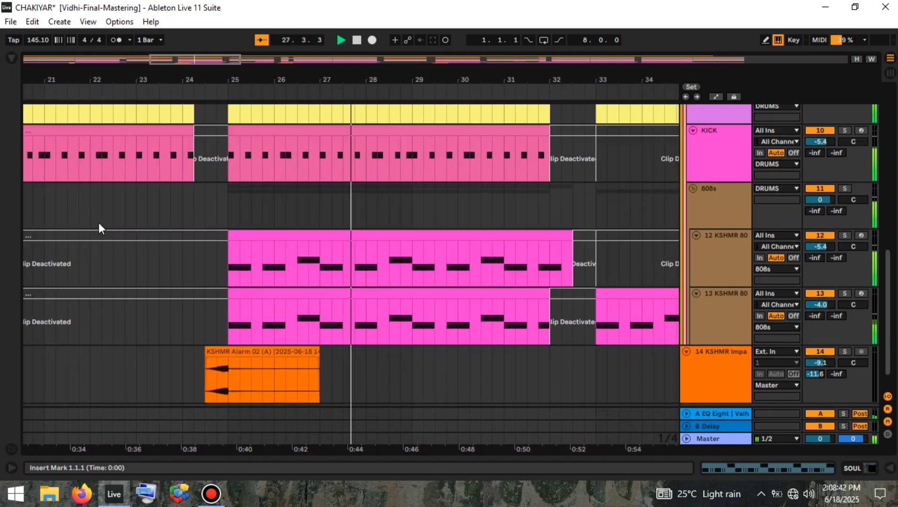
scroll(99, 223, "up", 10)
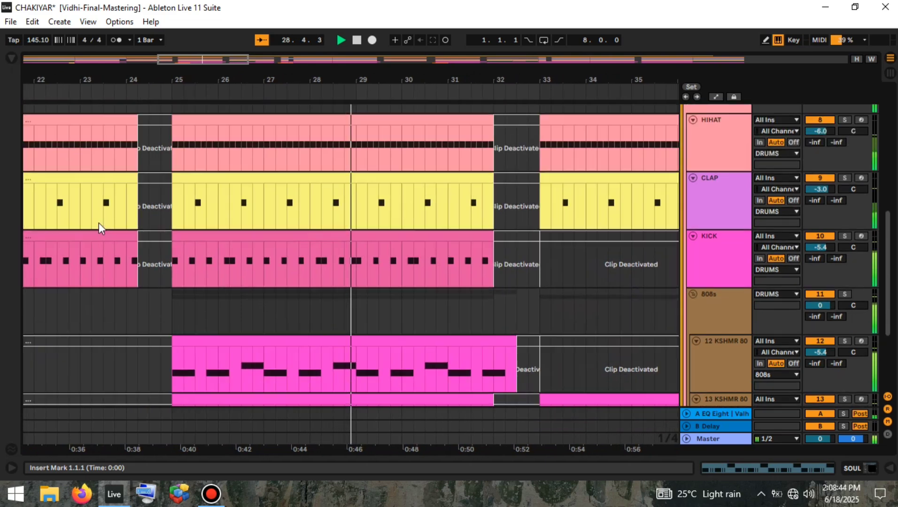
scroll(99, 223, "up", 2)
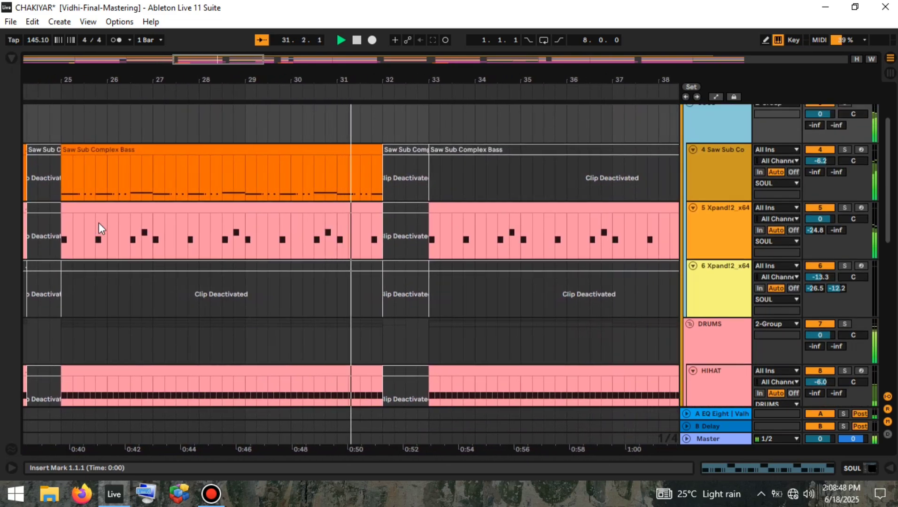
scroll(99, 222, "down", 7)
scroll(99, 222, "up", 5)
scroll(99, 222, "up", 3)
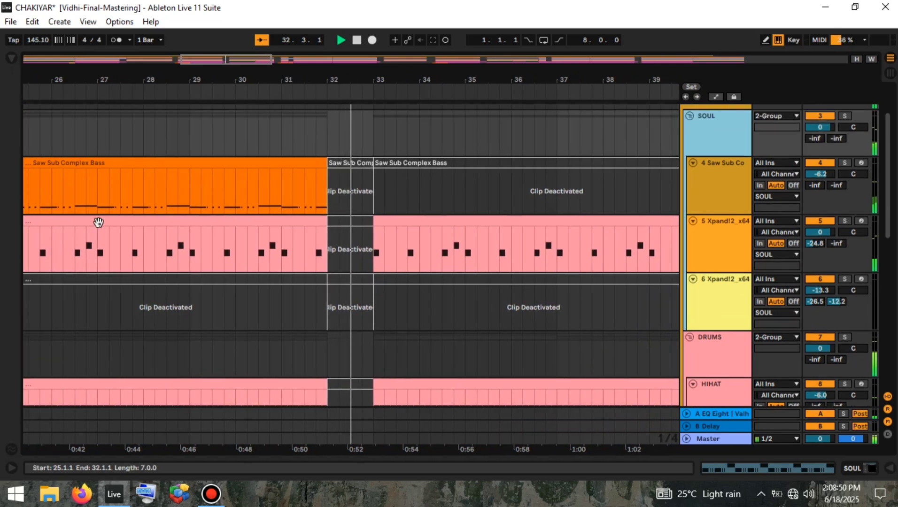
scroll(99, 223, "down", 4)
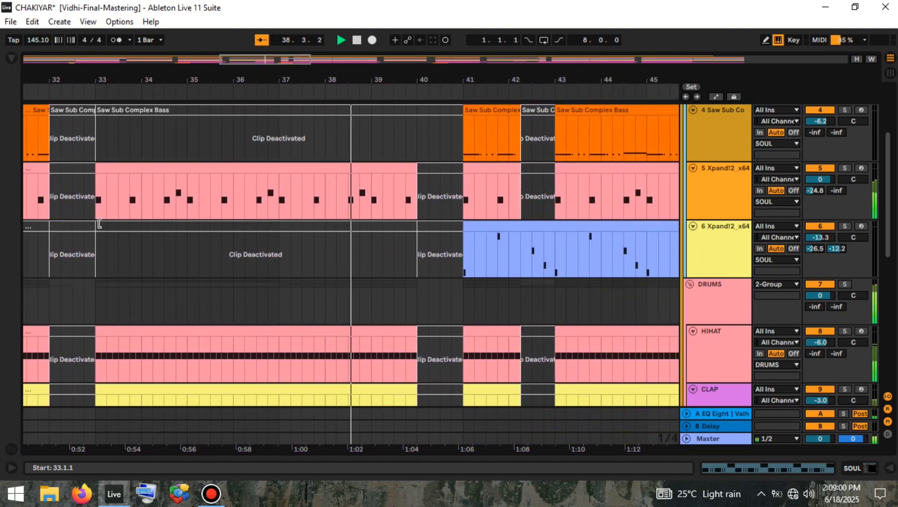
- Follow the playing arrangement from about bar 38 to bar 78, examining active and deactivated clips on the synth, drum, 808 and impact tracks
scroll(98, 221, "down", 10)
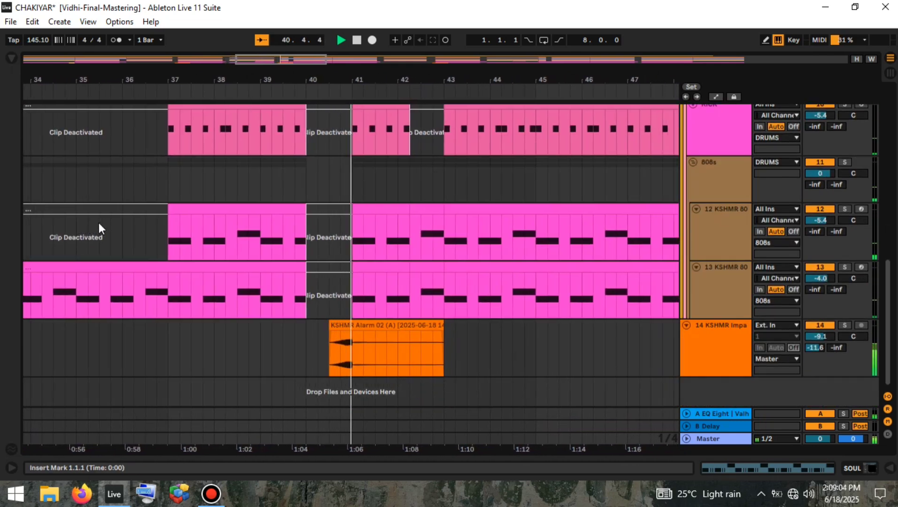
scroll(99, 223, "up", 8)
scroll(99, 223, "up", 5)
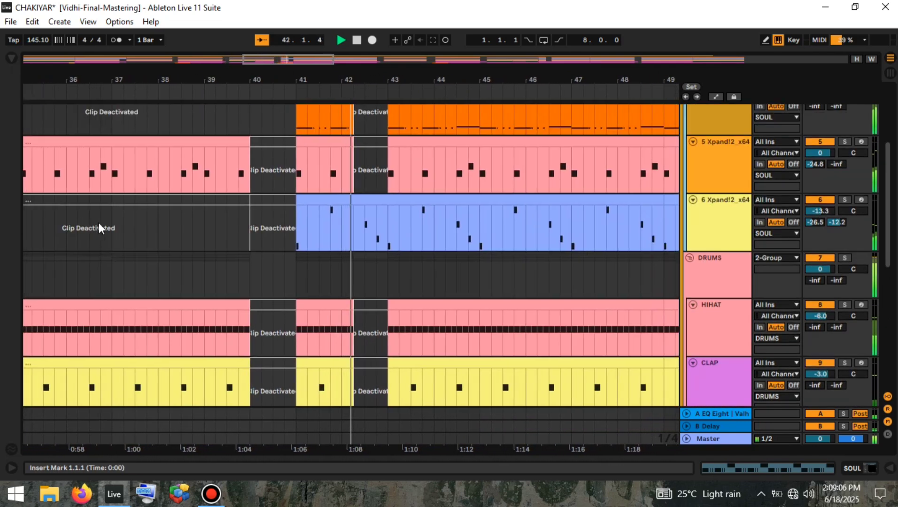
scroll(99, 223, "down", 2)
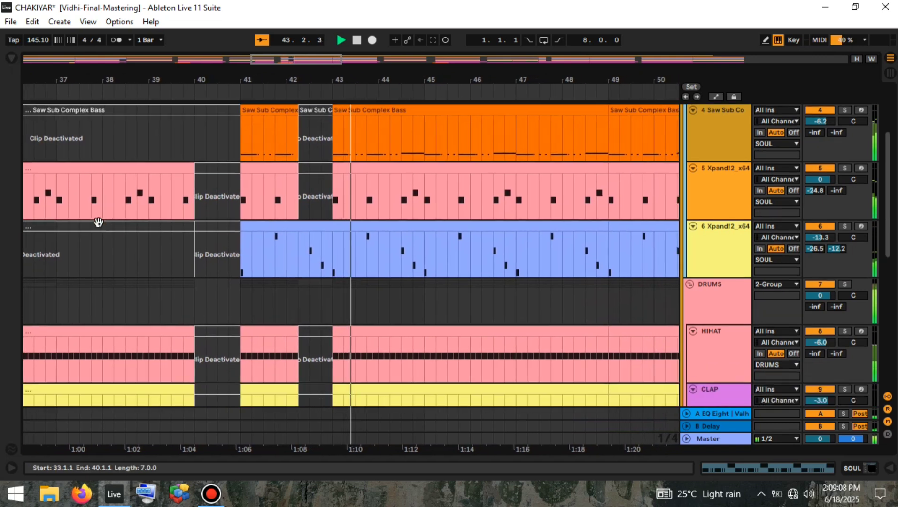
scroll(99, 222, "up", 2)
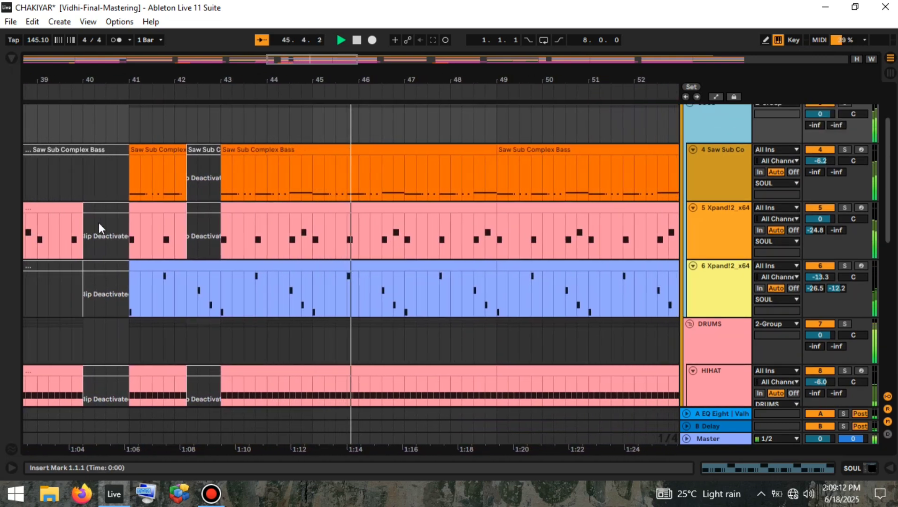
scroll(99, 222, "down", 1)
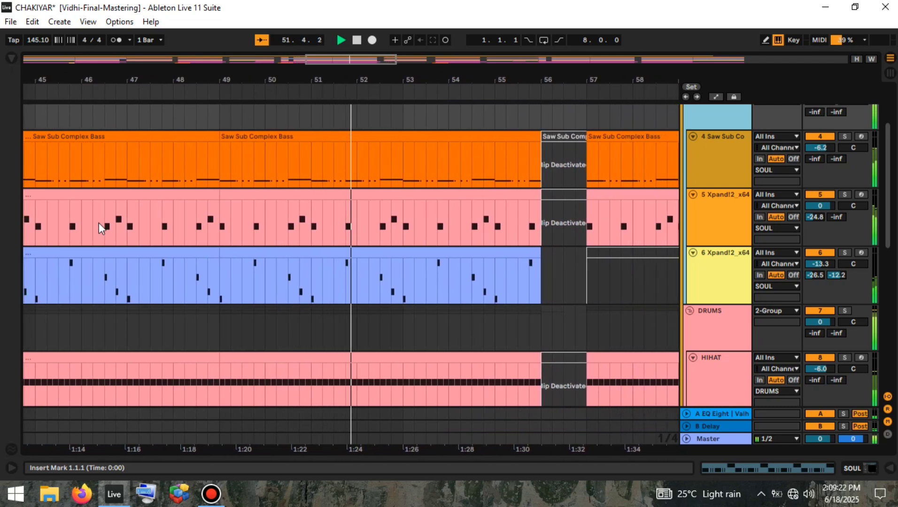
scroll(99, 223, "down", 1)
scroll(99, 222, "down", 1)
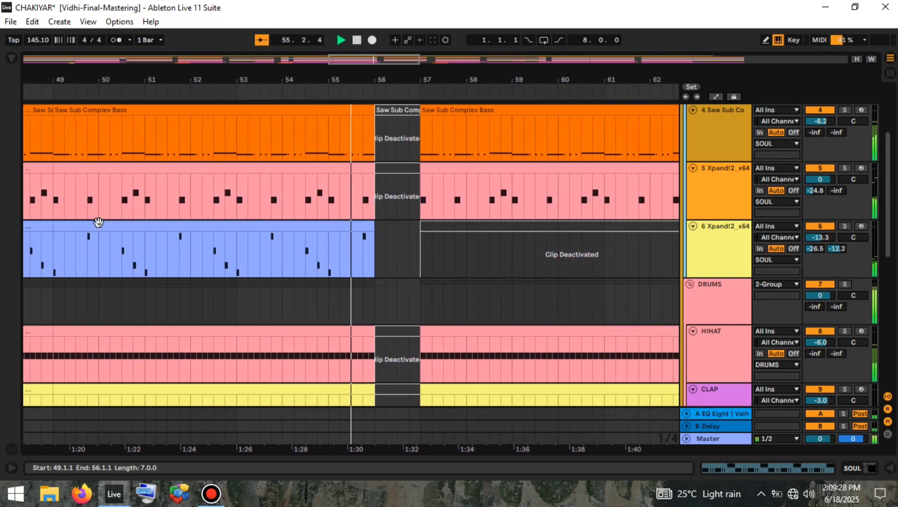
scroll(99, 223, "down", 10)
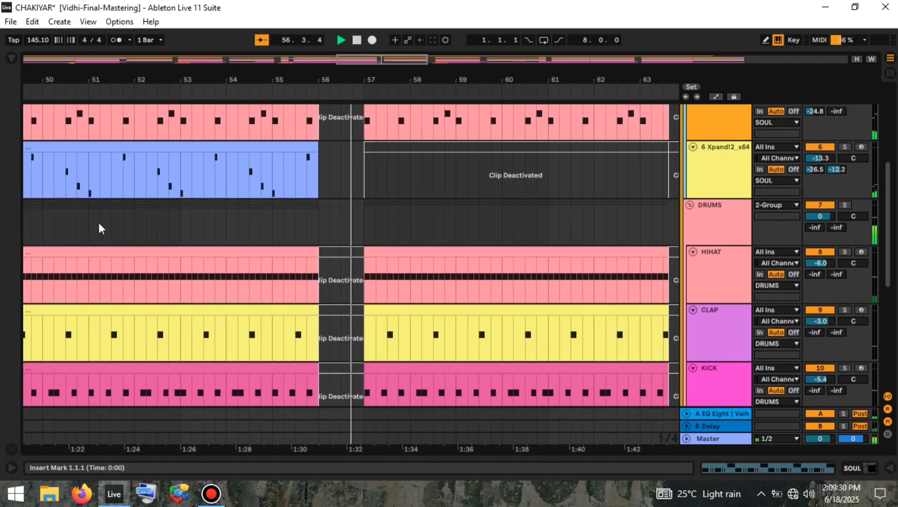
scroll(100, 222, "up", 10)
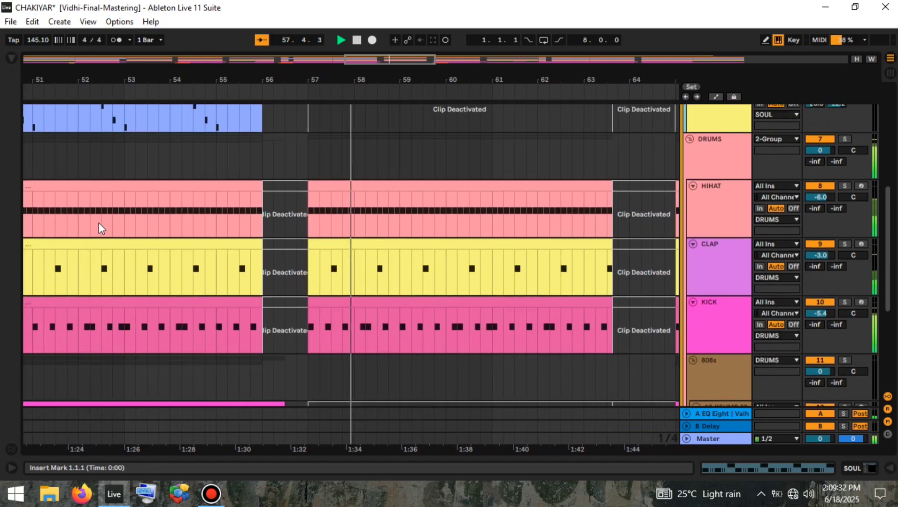
scroll(99, 224, "down", 3)
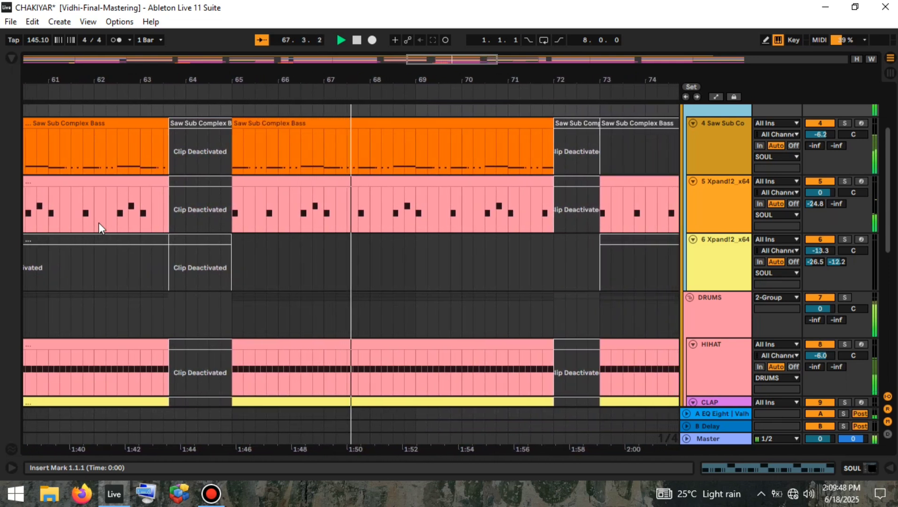
scroll(100, 228, "down", 1)
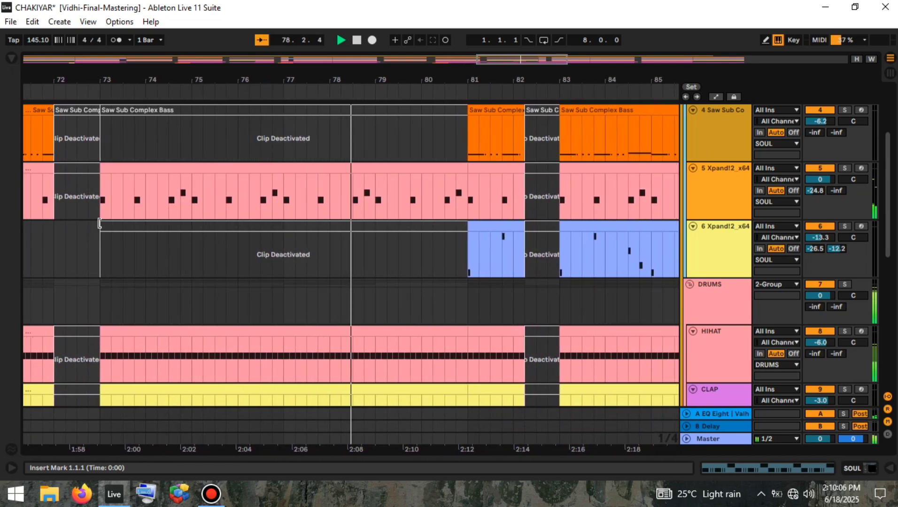
left_click(96, 224)
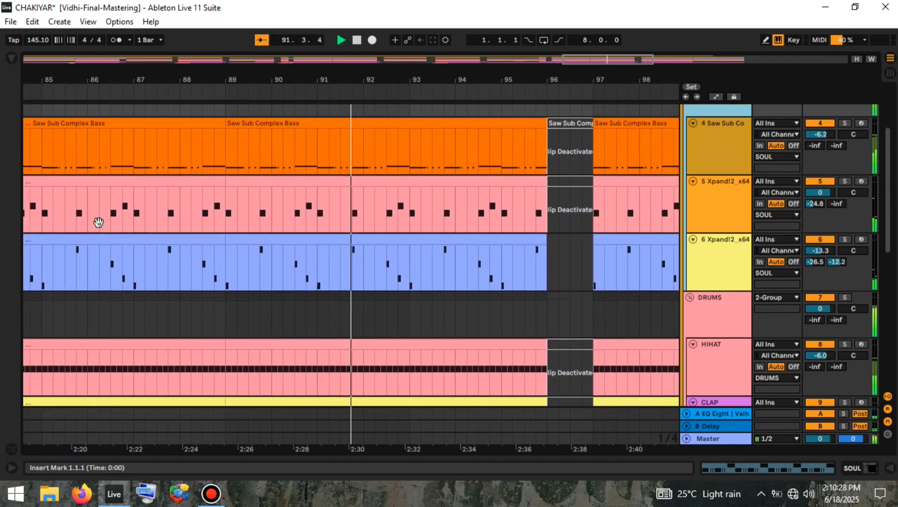
- Examine the clap, kick, 808, hi-hat and synth clips during playback from about bar 91 through the arrangement's ending at bar 113
scroll(99, 223, "down", 5)
scroll(99, 229, "down", 2)
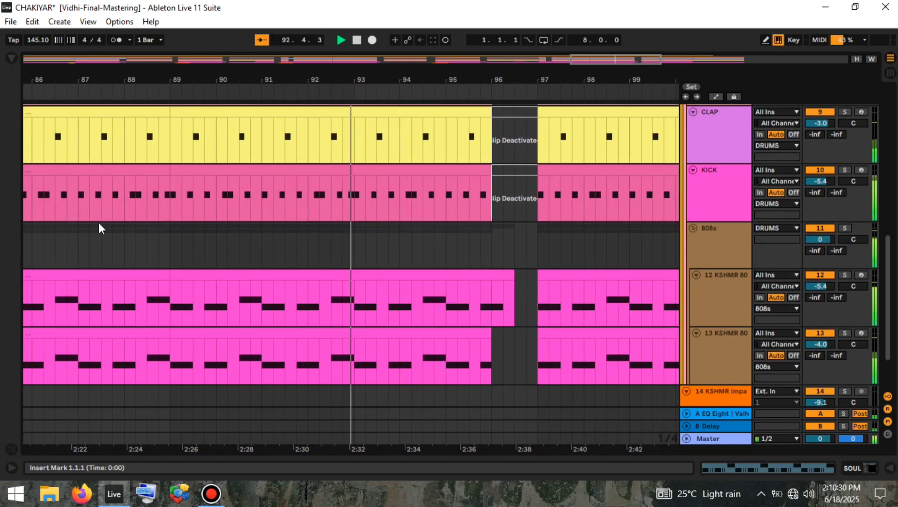
scroll(99, 228, "down", 2)
scroll(98, 225, "up", 6)
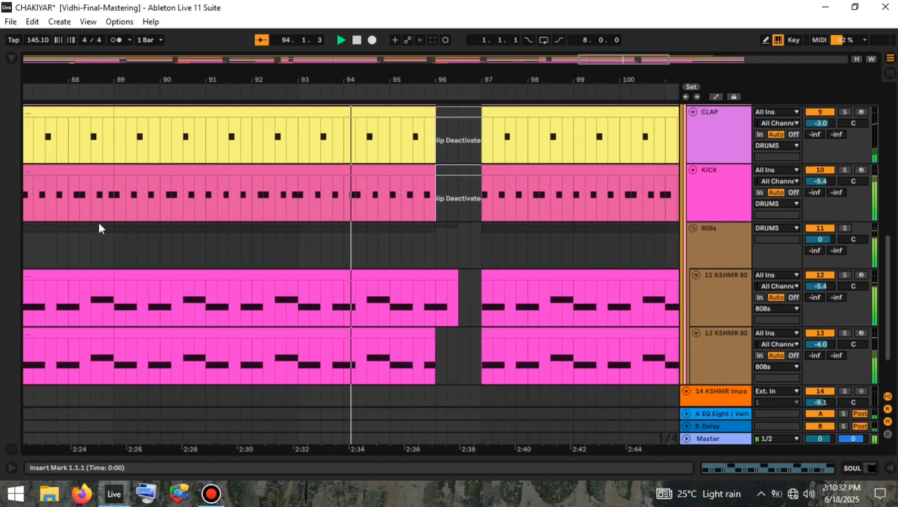
scroll(99, 226, "down", 1)
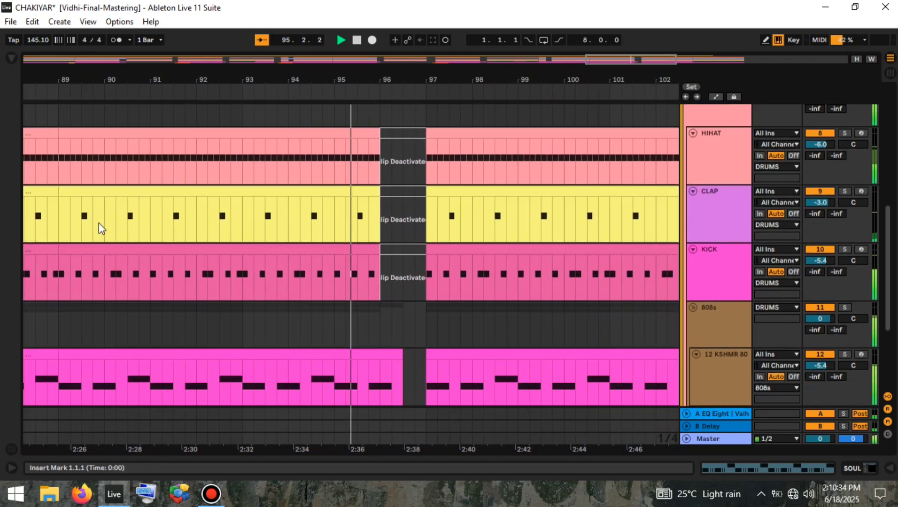
scroll(99, 228, "up", 4)
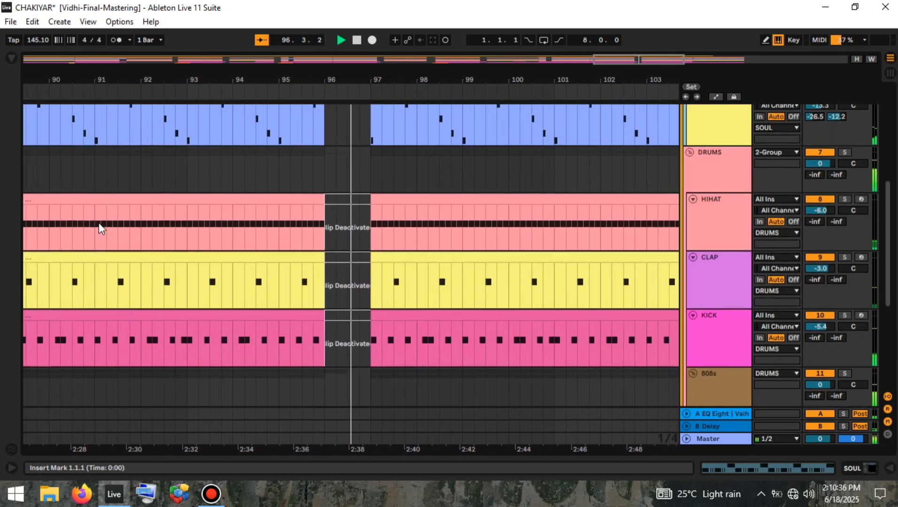
scroll(98, 222, "down", 1)
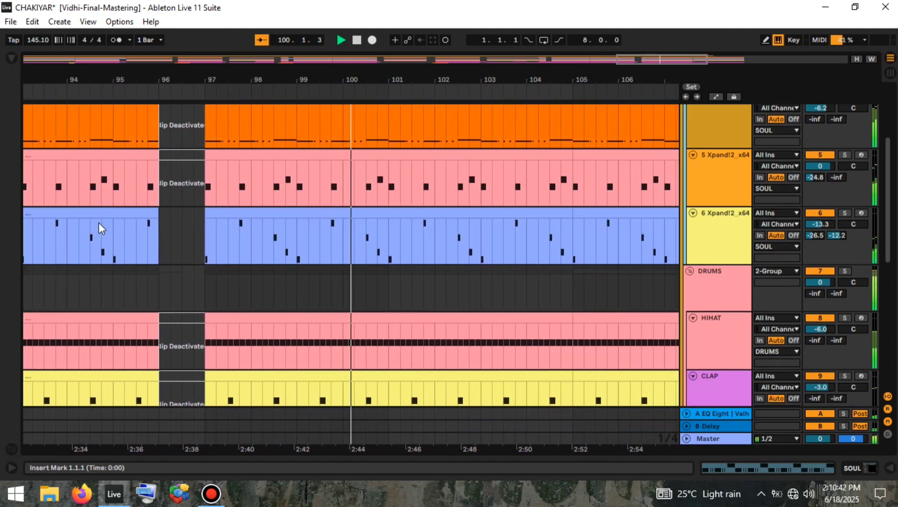
scroll(99, 229, "up", 1)
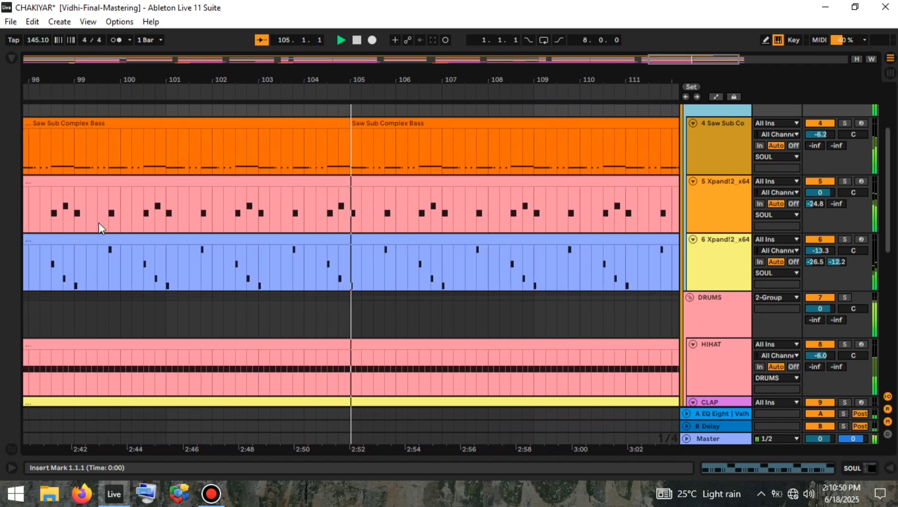
scroll(99, 228, "down", 6)
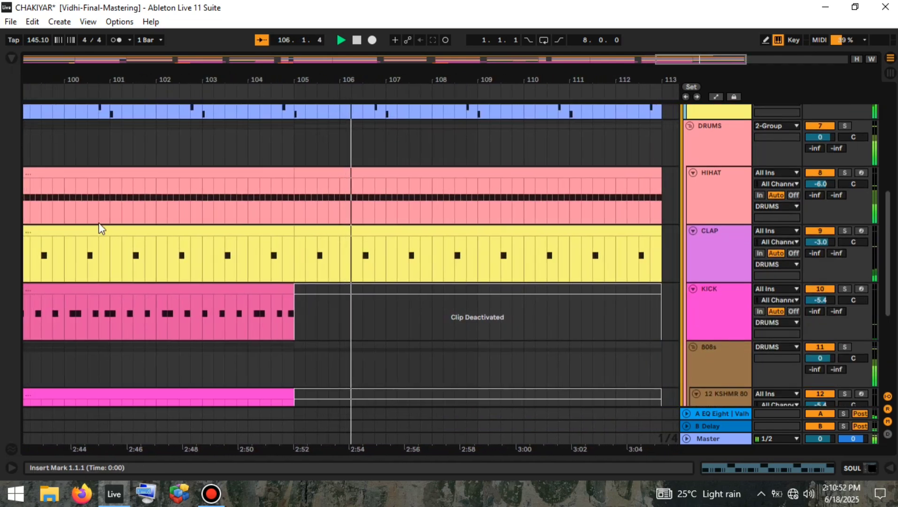
scroll(99, 228, "up", 6)
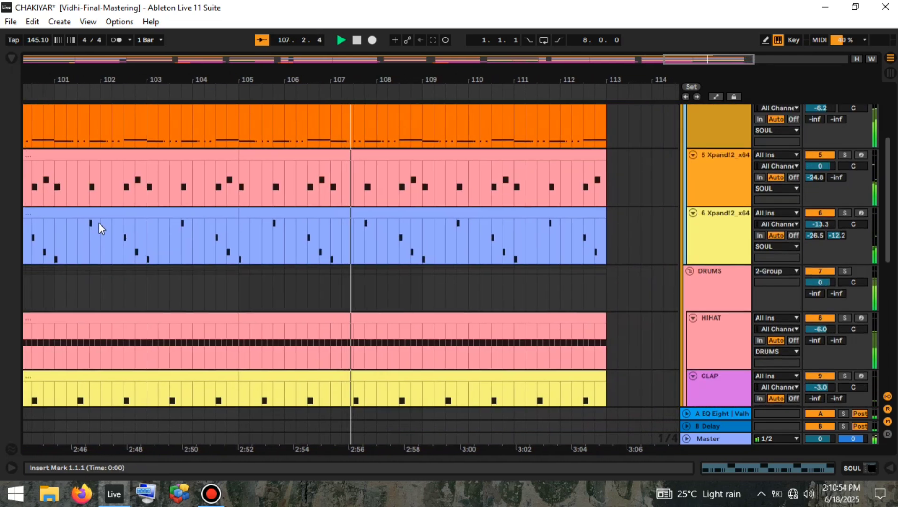